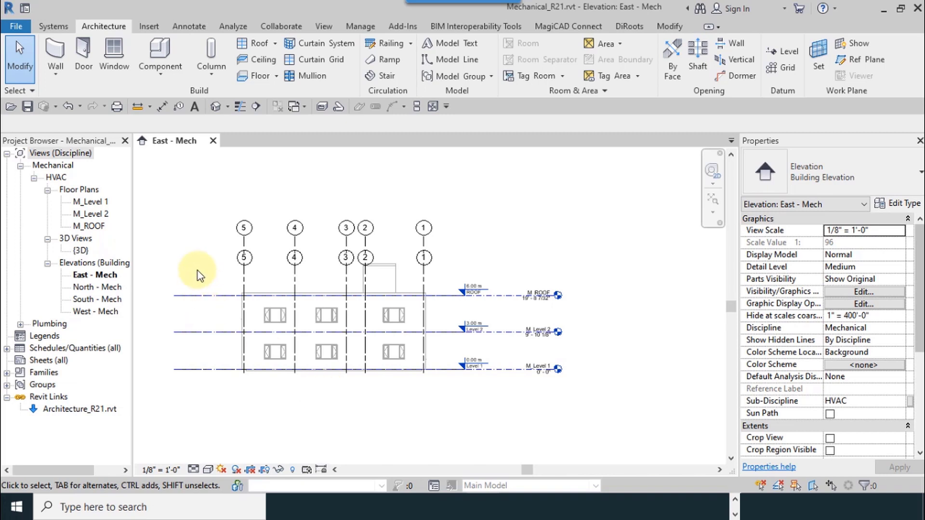
# Step: Open the M_Level 1 HVAC floor plan and frame the linked building with its grids
pyautogui.scroll(1, 201, 243)
pyautogui.moveTo(202, 244); pyautogui.dragTo(237, 259, button='middle')
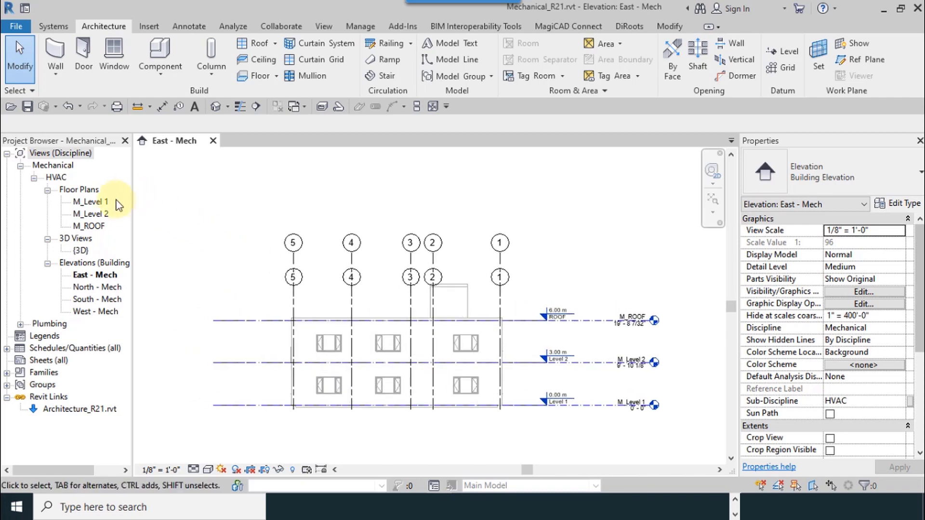
pyautogui.doubleClick(92, 201)
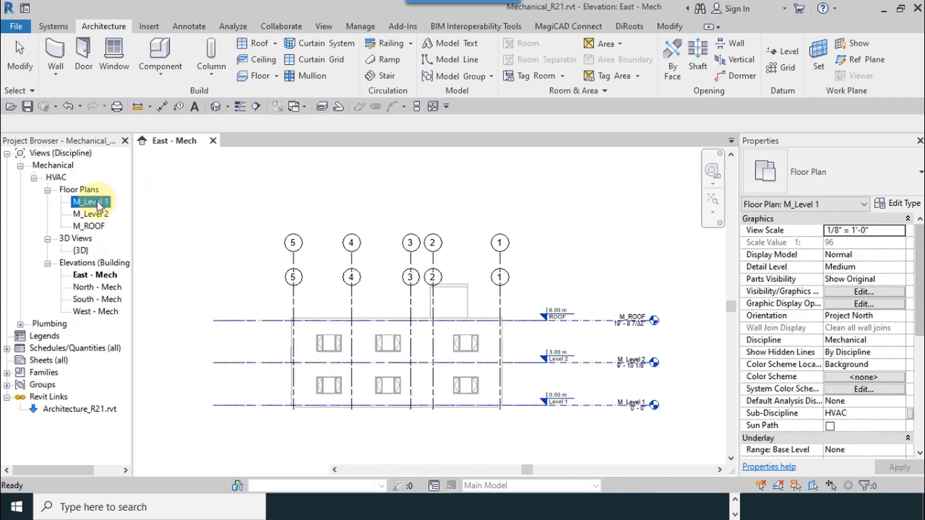
pyautogui.moveTo(553, 318); pyautogui.dragTo(516, 341, button='middle')
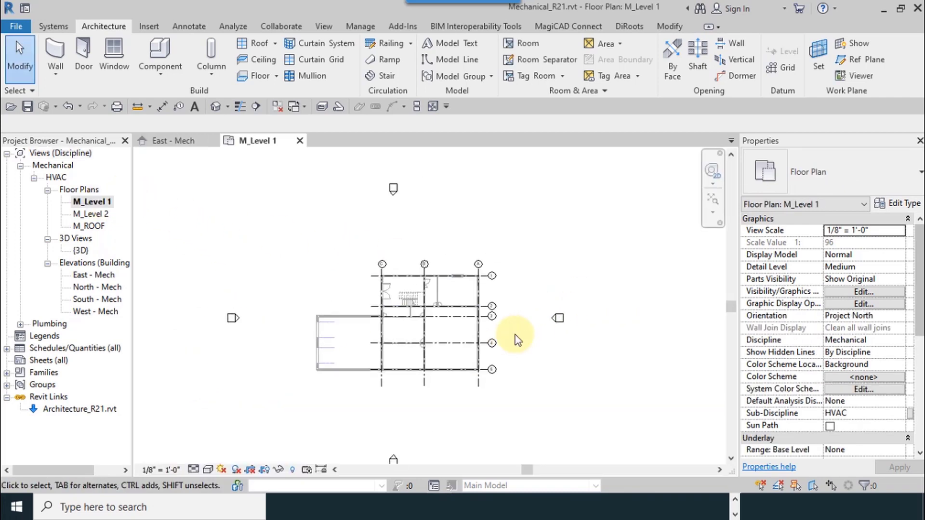
pyautogui.scroll(2, 436, 392)
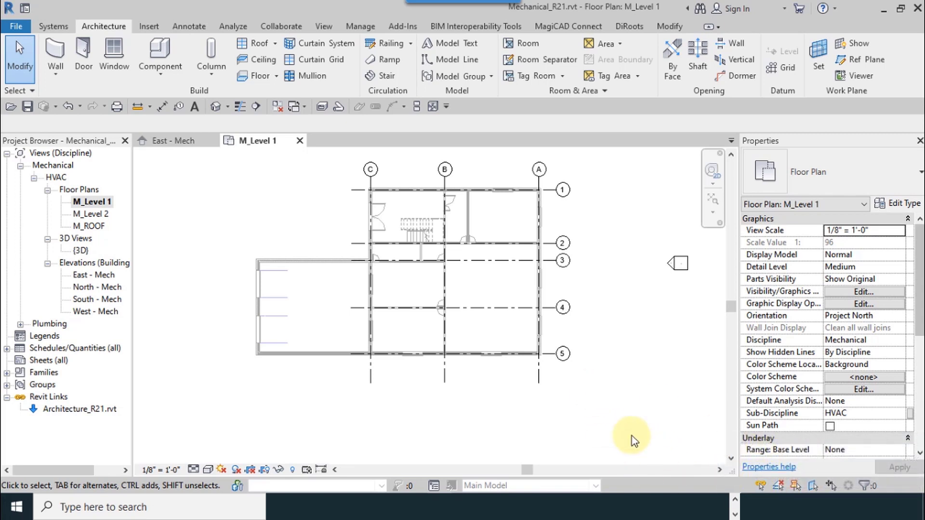
# Step: Examine the Room Bounding type parameter of the linked Architecture_R21.rvt model without changing it
pyautogui.click(303, 352)
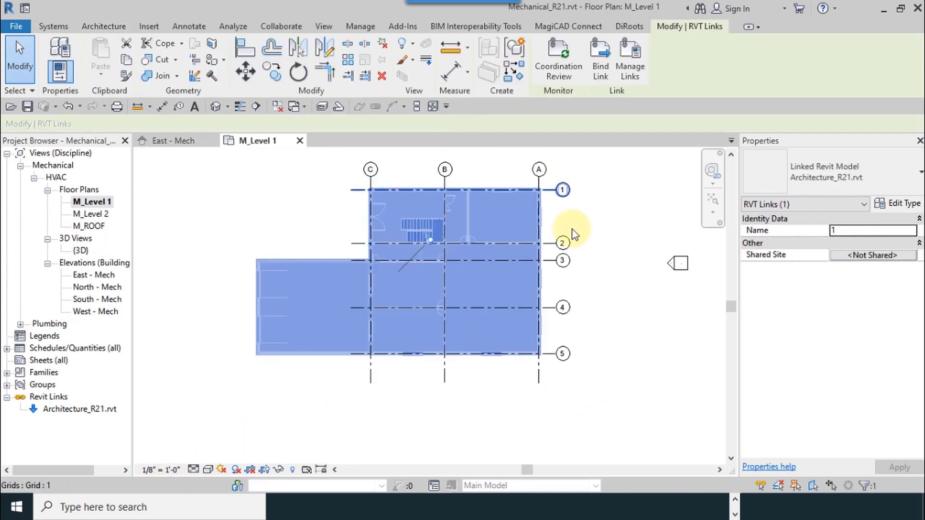
pyautogui.moveTo(614, 257); pyautogui.dragTo(622, 280, button='middle')
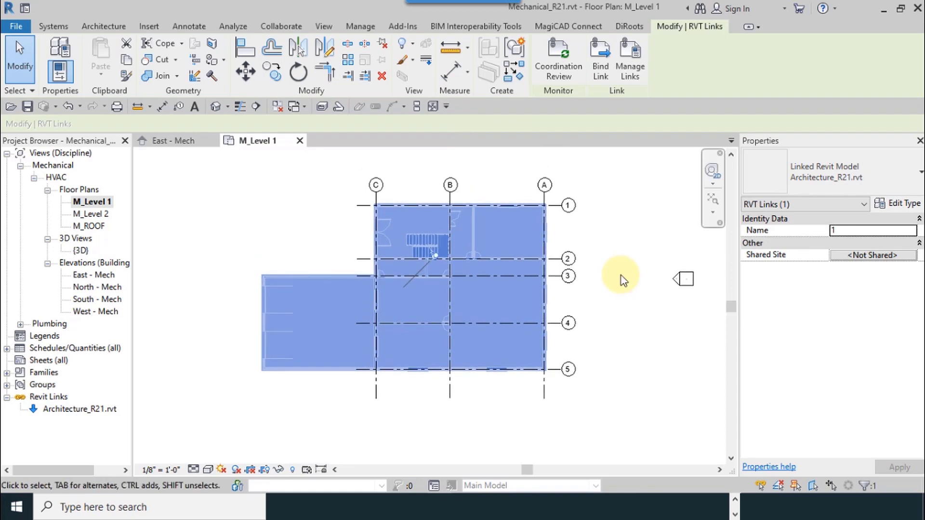
pyautogui.click(898, 203)
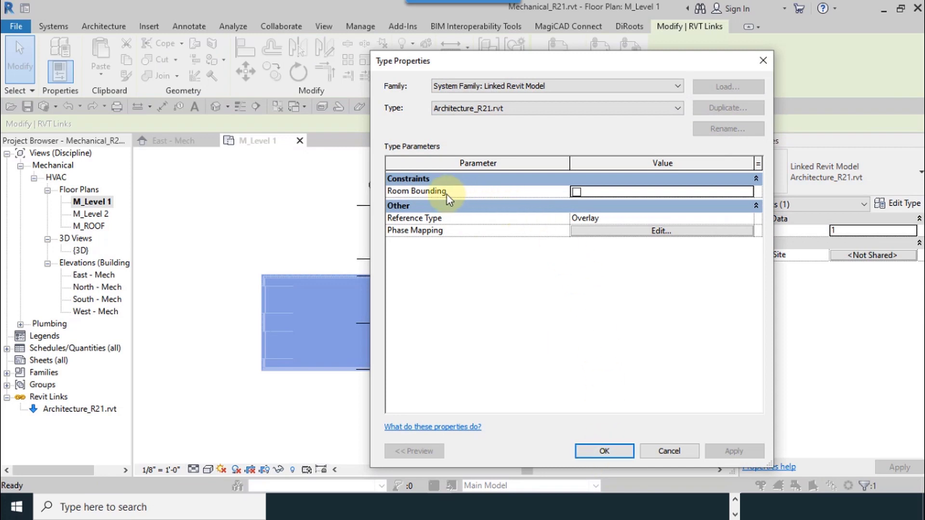
pyautogui.moveTo(435, 198)
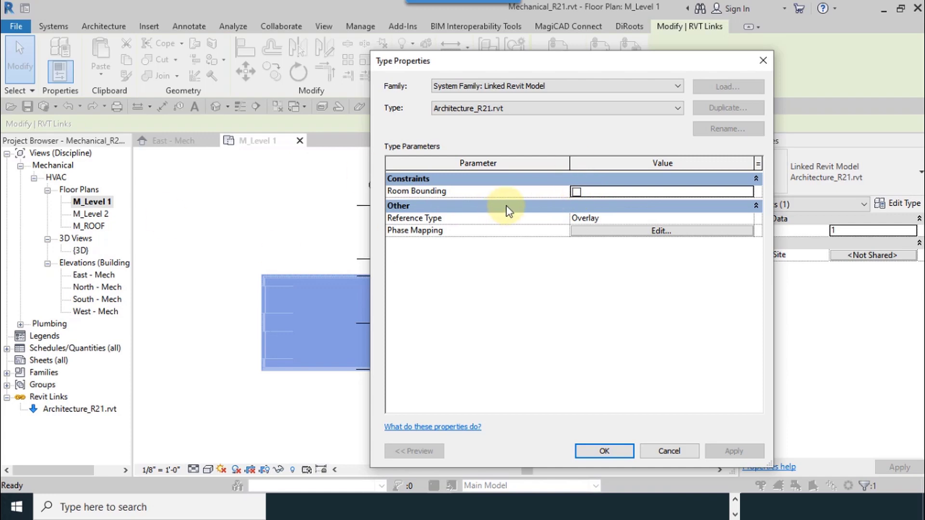
pyautogui.click(673, 453)
pyautogui.click(642, 258)
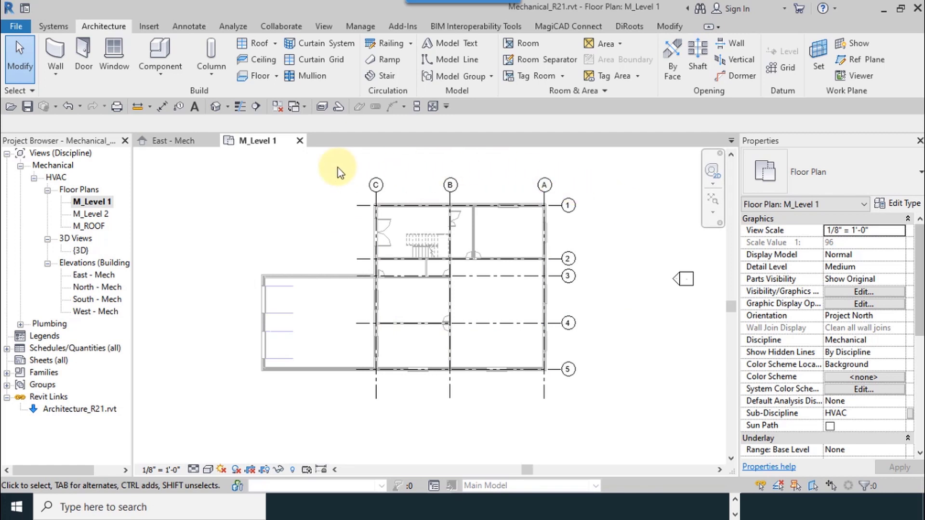
# Step: Check with the Space tool whether the linked walls on Level 1 bound a space, without placing one
pyautogui.click(233, 27)
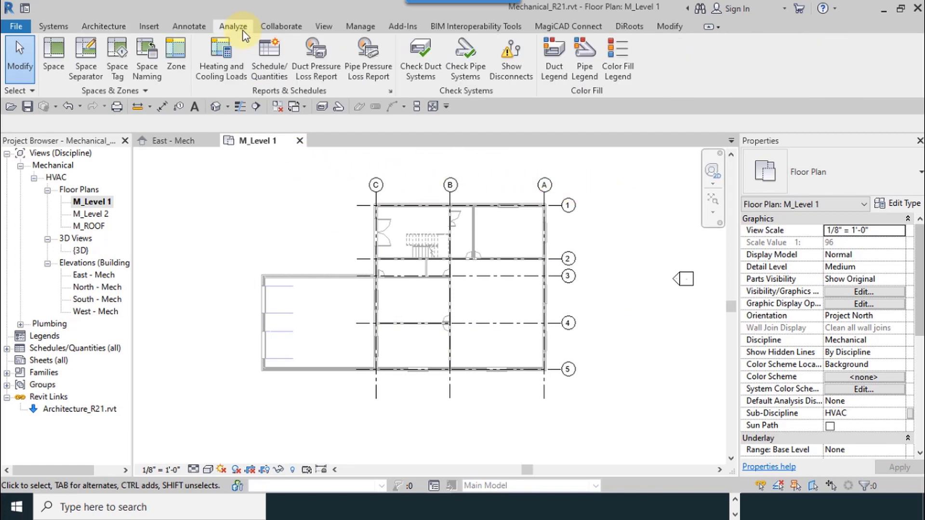
pyautogui.click(44, 68)
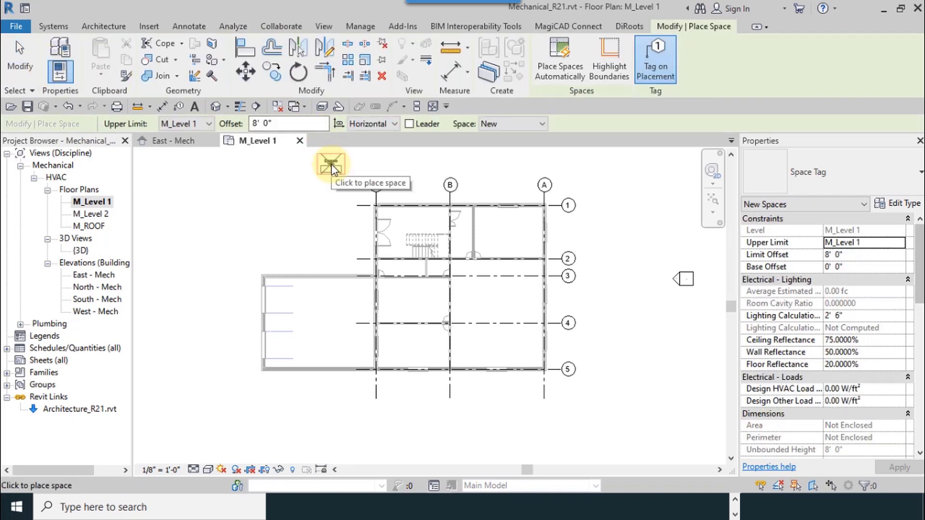
pyautogui.scroll(2, 329, 207)
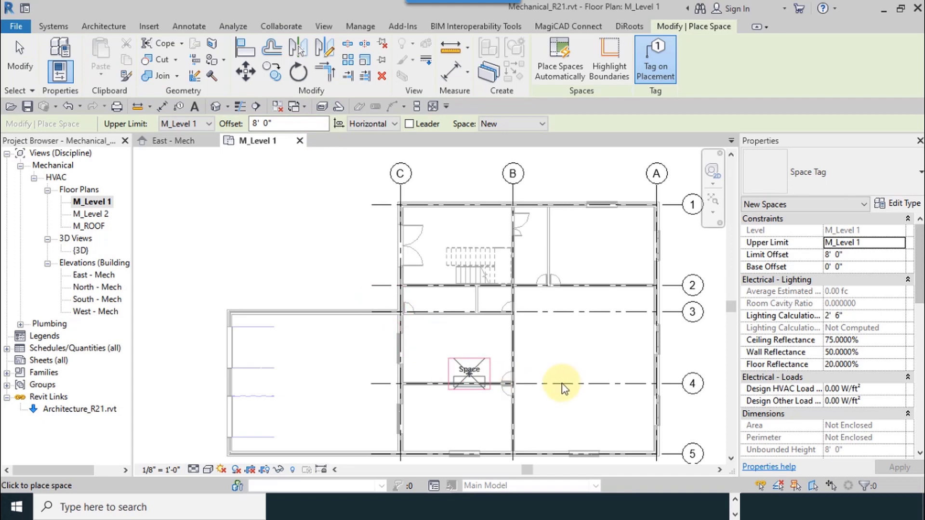
pyautogui.moveTo(599, 337); pyautogui.dragTo(554, 295, button='middle')
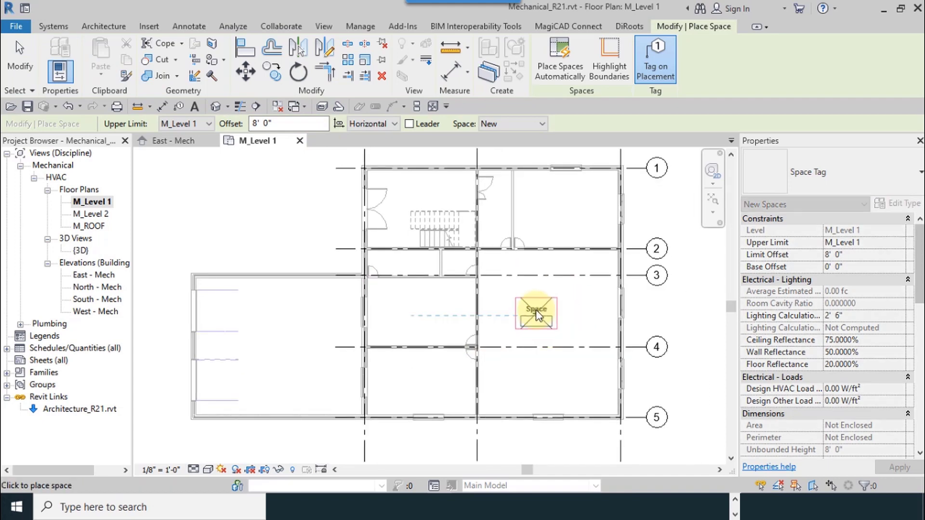
pyautogui.scroll(2, 426, 315)
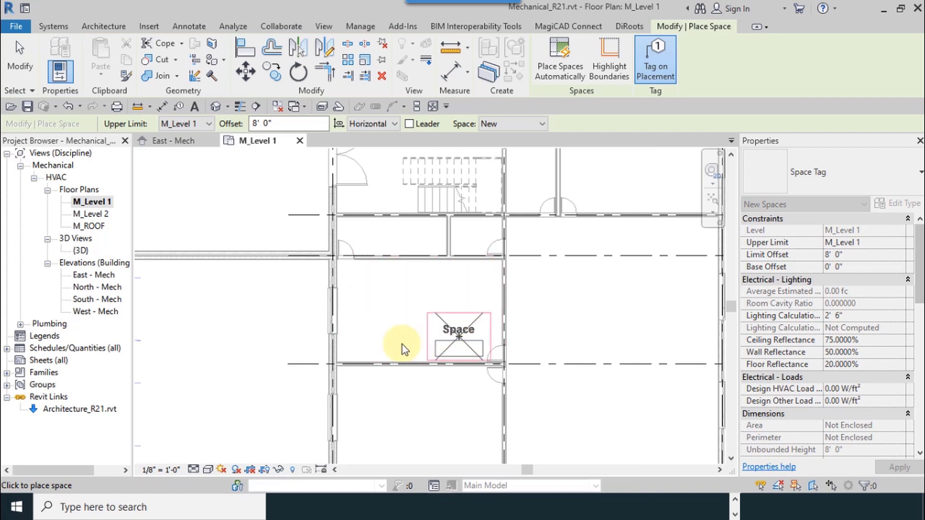
pyautogui.moveTo(428, 258); pyautogui.dragTo(425, 171, button='middle')
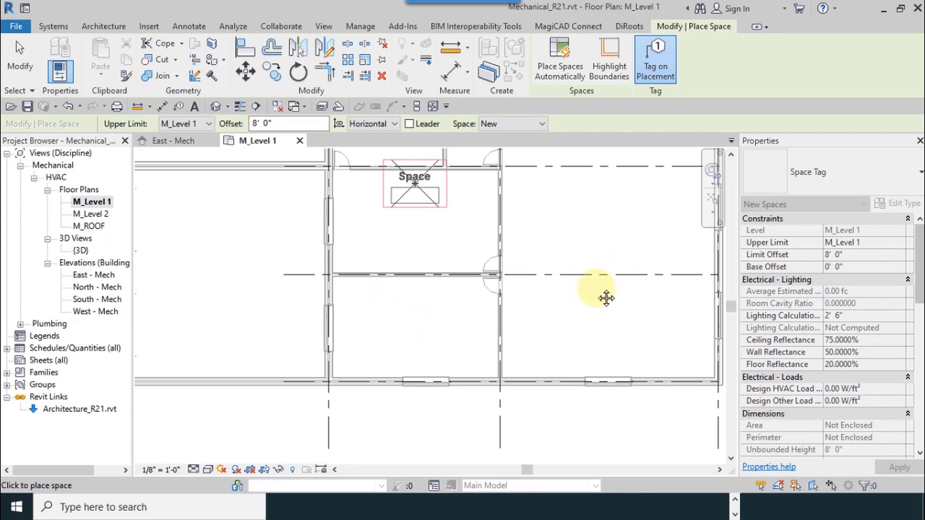
pyautogui.moveTo(618, 244); pyautogui.dragTo(523, 304, button='middle')
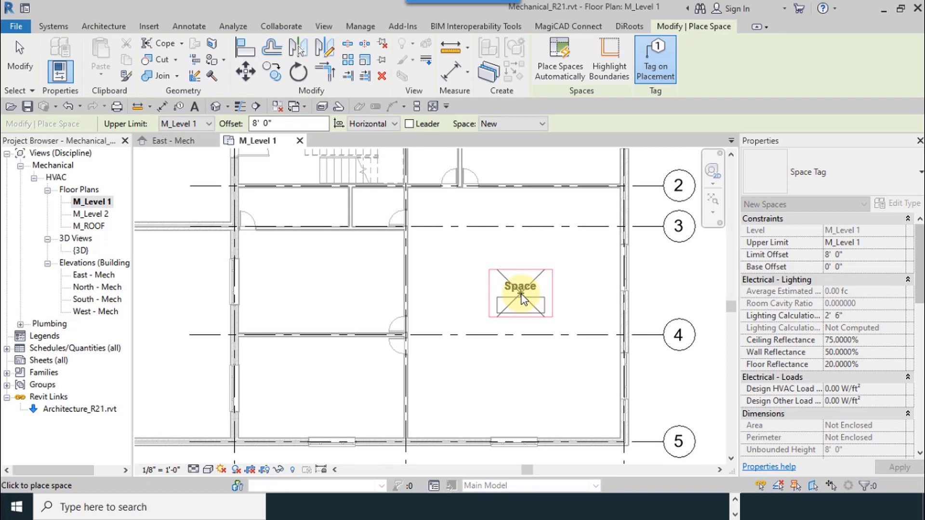
pyautogui.click(20, 54)
# Step: Enable Room Bounding in the type properties of the linked Architecture_R21.rvt model
pyautogui.scroll(-3, 453, 239)
pyautogui.moveTo(453, 239); pyautogui.dragTo(440, 214, button='middle')
pyautogui.click(344, 256)
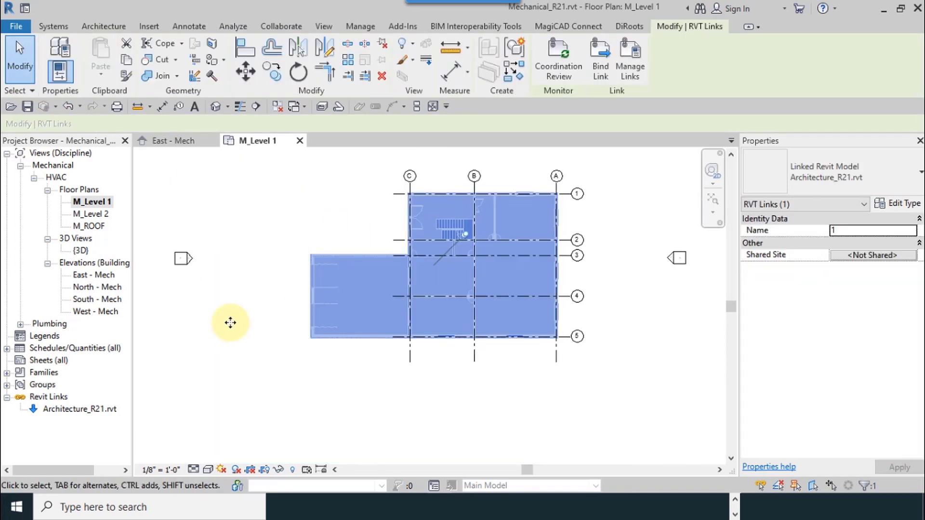
pyautogui.scroll(2, 355, 262)
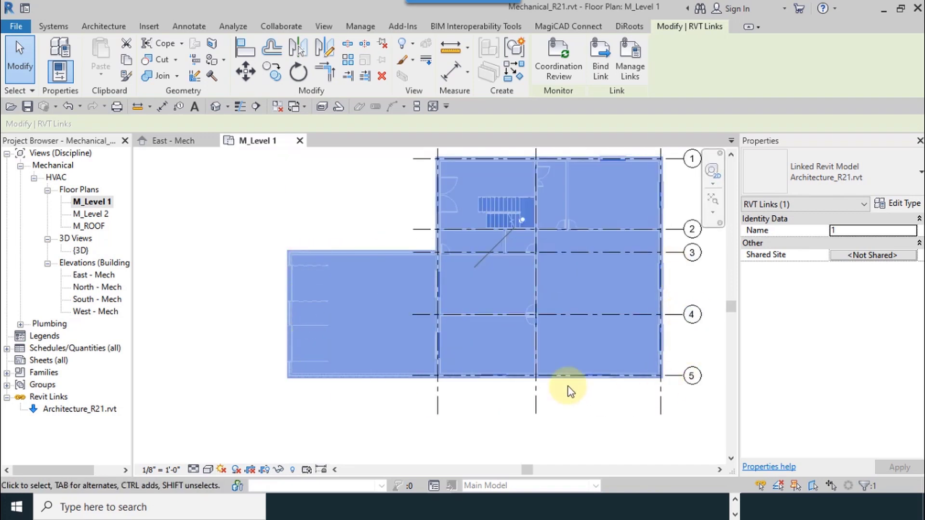
pyautogui.moveTo(673, 279); pyautogui.dragTo(596, 299, button='middle')
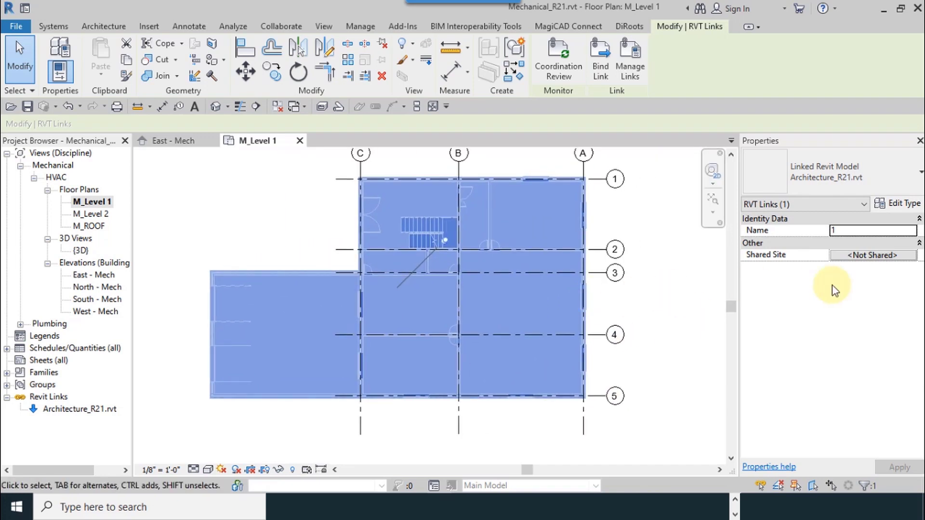
pyautogui.click(902, 204)
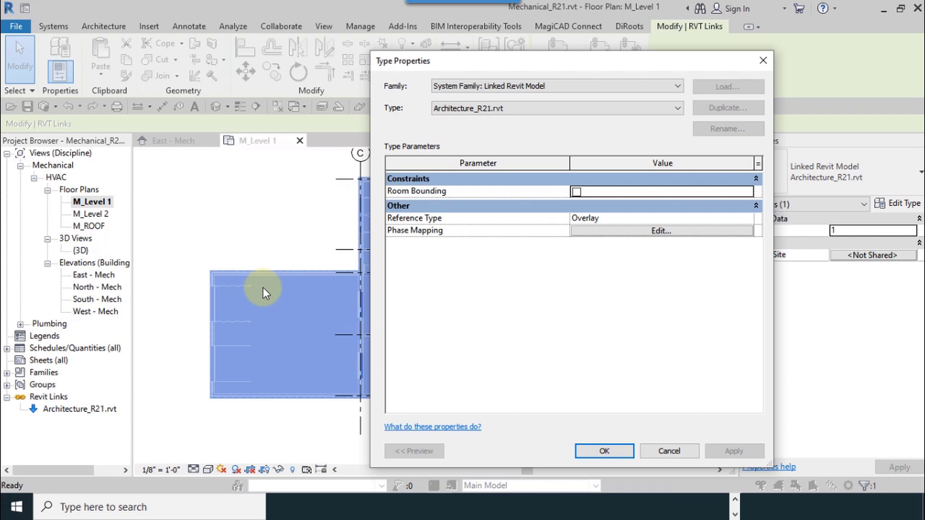
pyautogui.click(576, 192)
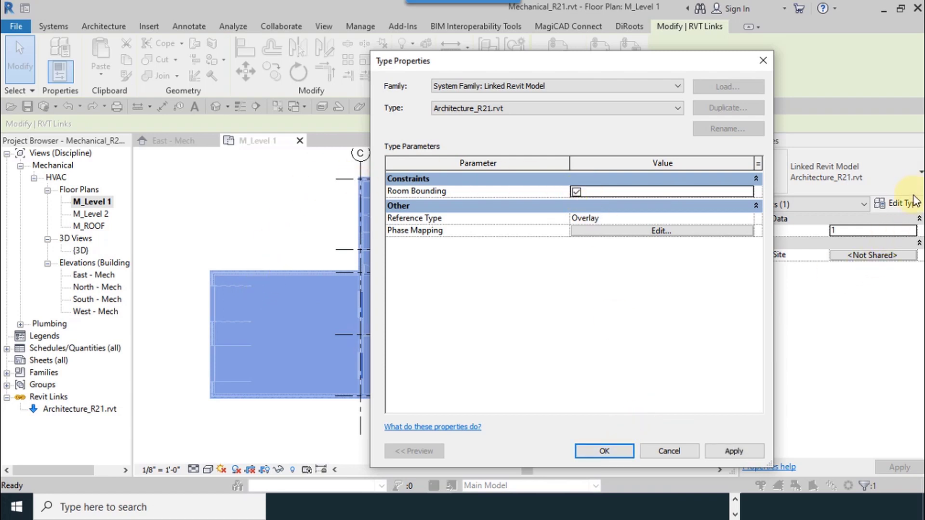
pyautogui.click(626, 453)
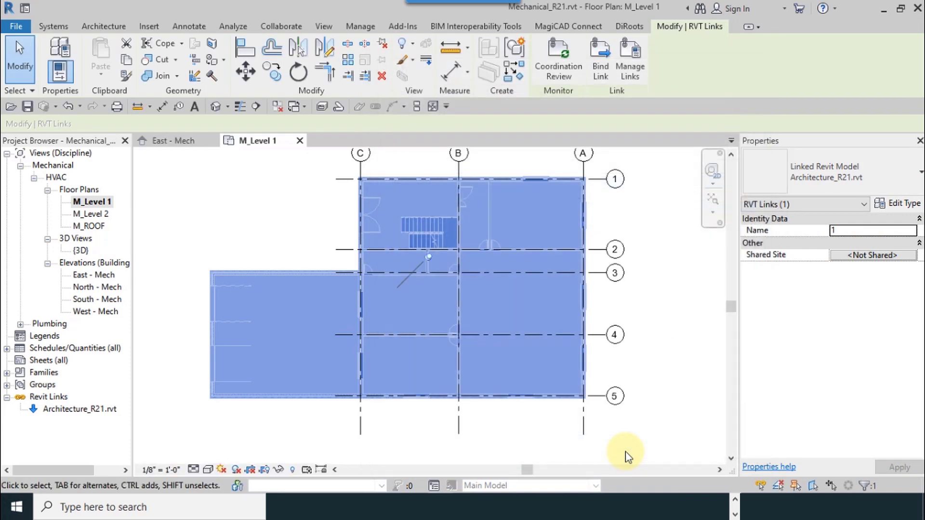
pyautogui.click(655, 342)
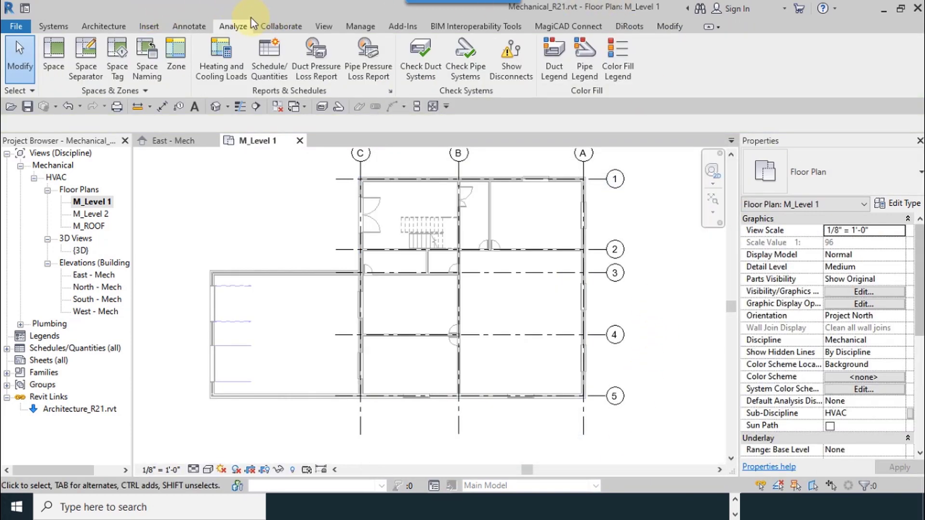
# Step: Preview space boundaries in the Level 1 rooms with the Space tool, including the large room between grids A and B
pyautogui.click(63, 78)
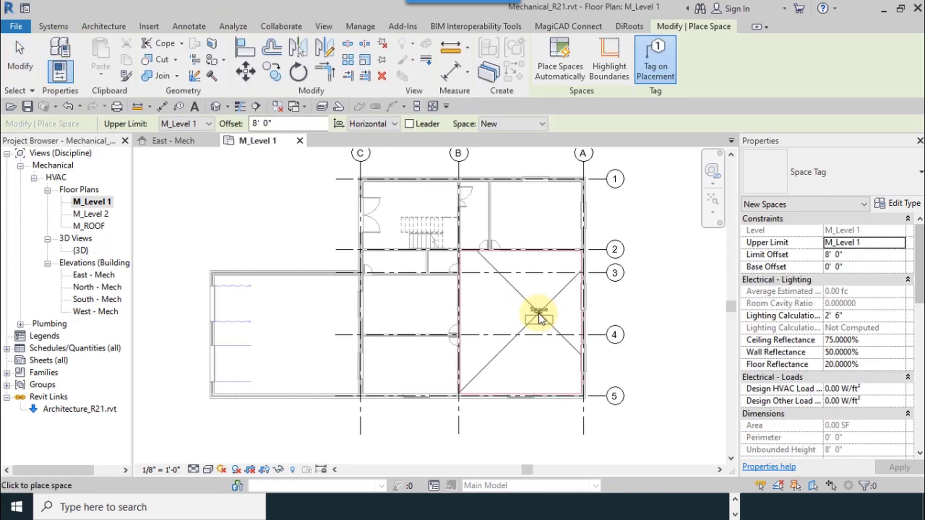
pyautogui.scroll(4, 541, 314)
pyautogui.scroll(-2, 540, 318)
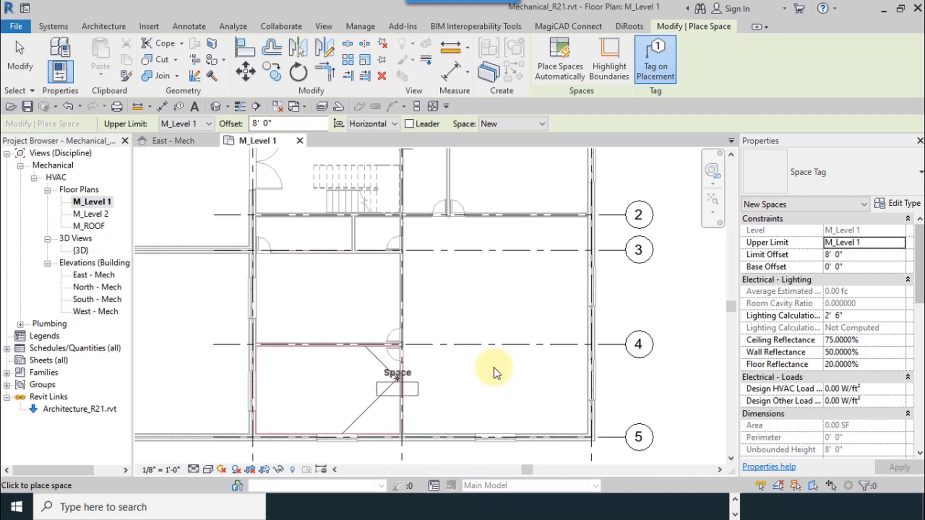
pyautogui.moveTo(499, 306); pyautogui.dragTo(528, 354, button='middle')
pyautogui.scroll(-2, 522, 290)
pyautogui.scroll(2, 521, 328)
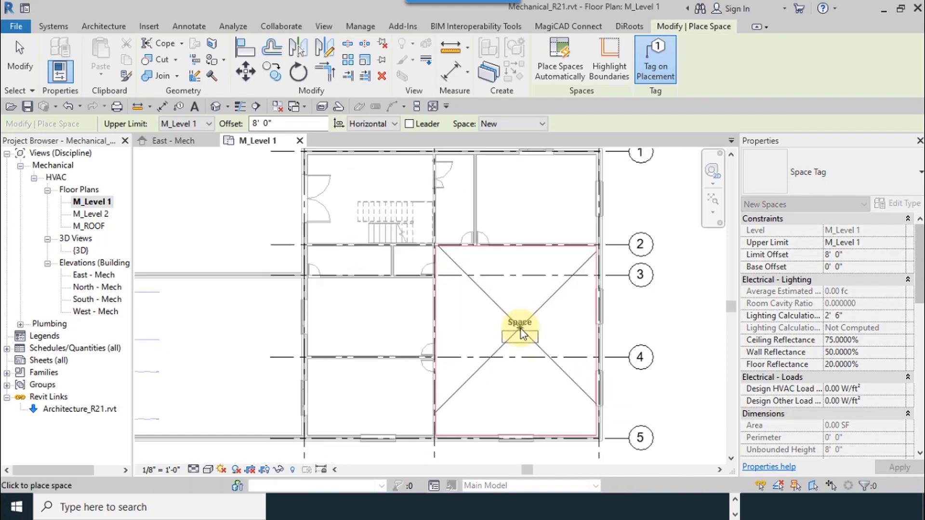
pyautogui.click(531, 329)
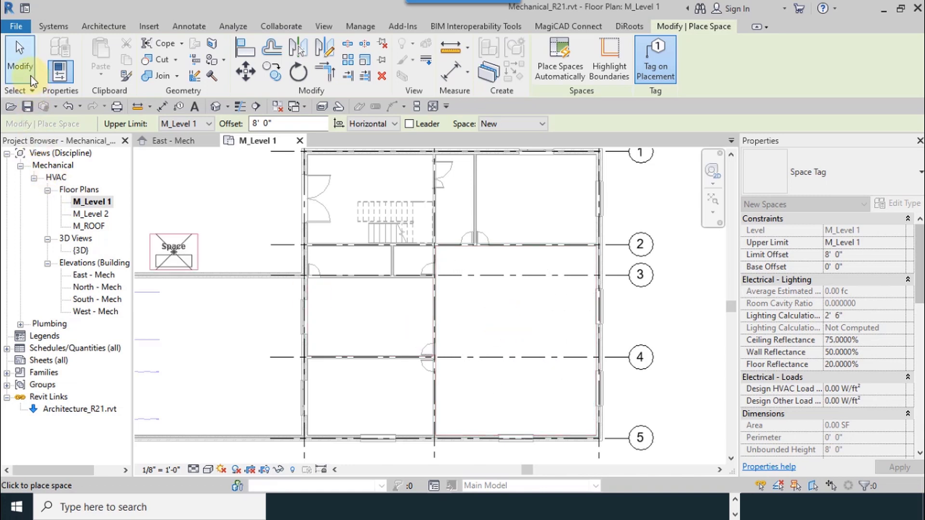
pyautogui.click(19, 58)
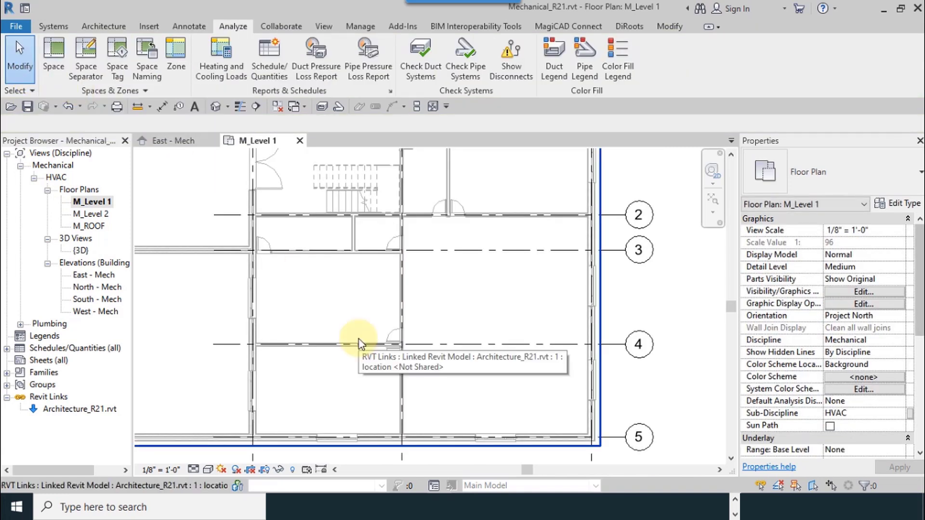
# Step: Draw a horizontal building section across the Level 1 plan between grids 4 and 5, from west of grid C to east of grid A
pyautogui.click(263, 107)
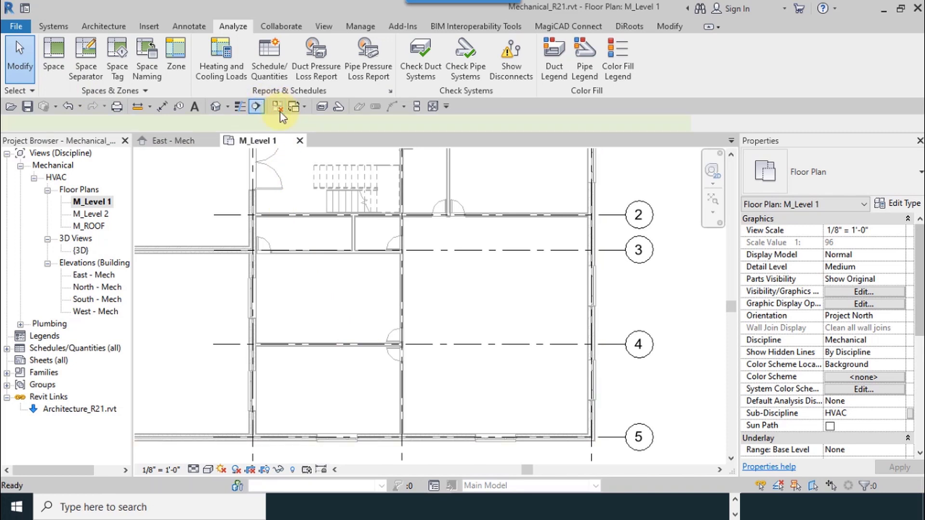
pyautogui.click(202, 398)
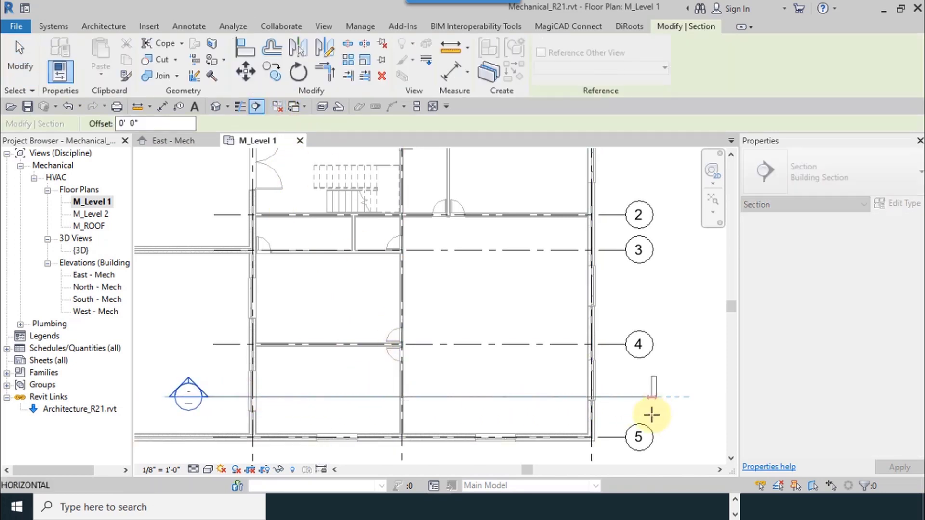
pyautogui.click(652, 400)
pyautogui.scroll(-3, 469, 356)
pyautogui.press('Escape')
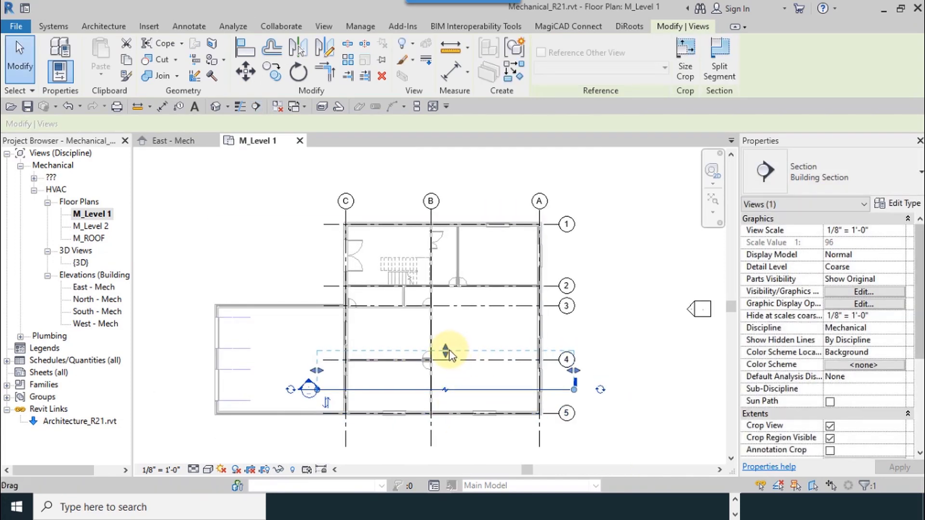
# Step: Extend the section's view depth northward to just below grid 1
pyautogui.click(447, 352)
pyautogui.scroll(2, 378, 384)
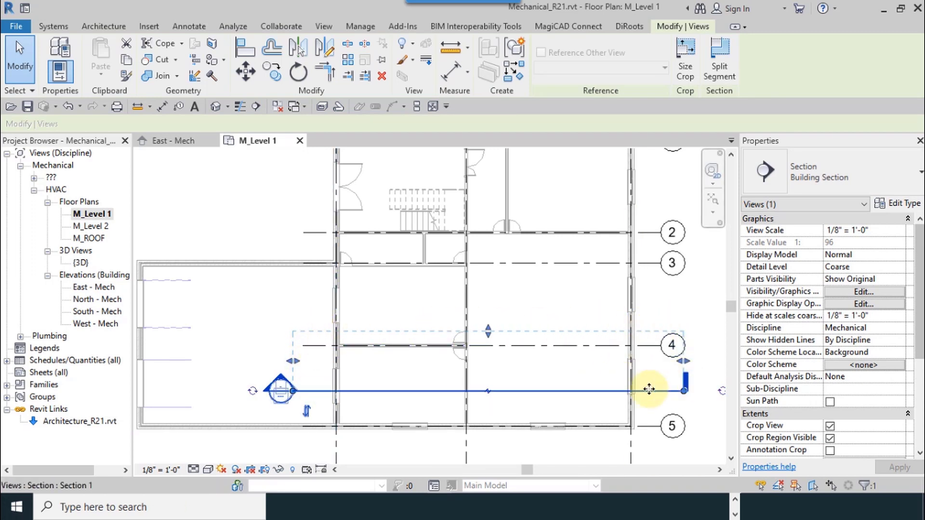
pyautogui.moveTo(563, 385); pyautogui.dragTo(532, 426, button='middle')
pyautogui.moveTo(457, 374); pyautogui.dragTo(452, 191)
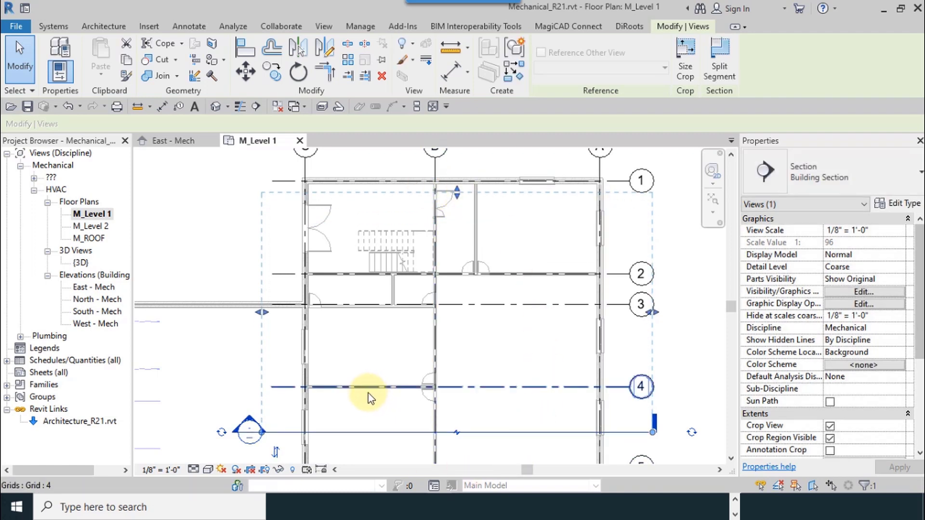
pyautogui.moveTo(384, 413); pyautogui.dragTo(394, 377, button='middle')
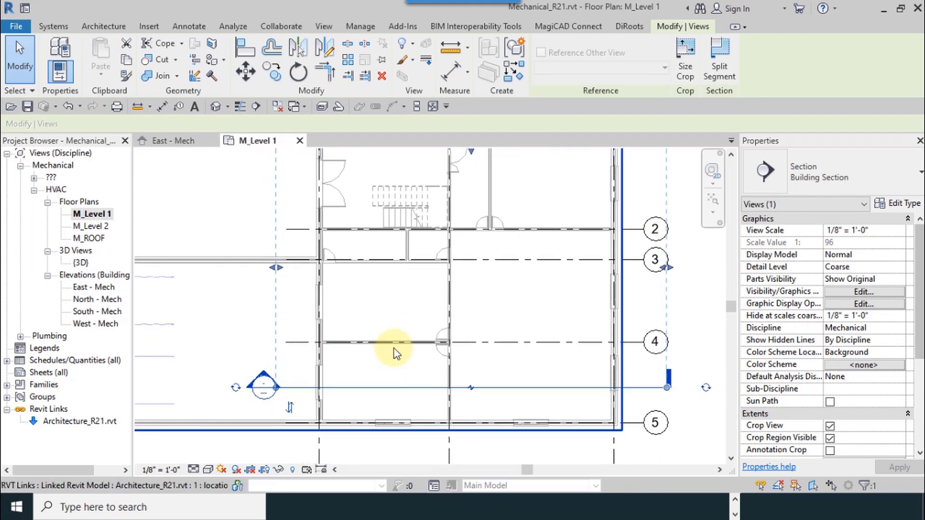
pyautogui.scroll(-3, 390, 346)
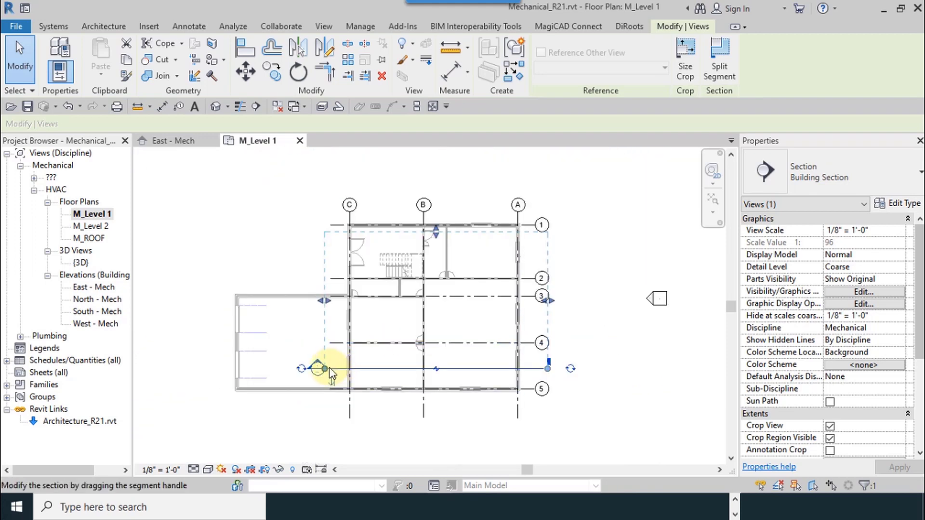
# Step: Open the new section's view, inspect the Level 1 and Level 2 rooms between the grids, and close the view
pyautogui.press('Escape')
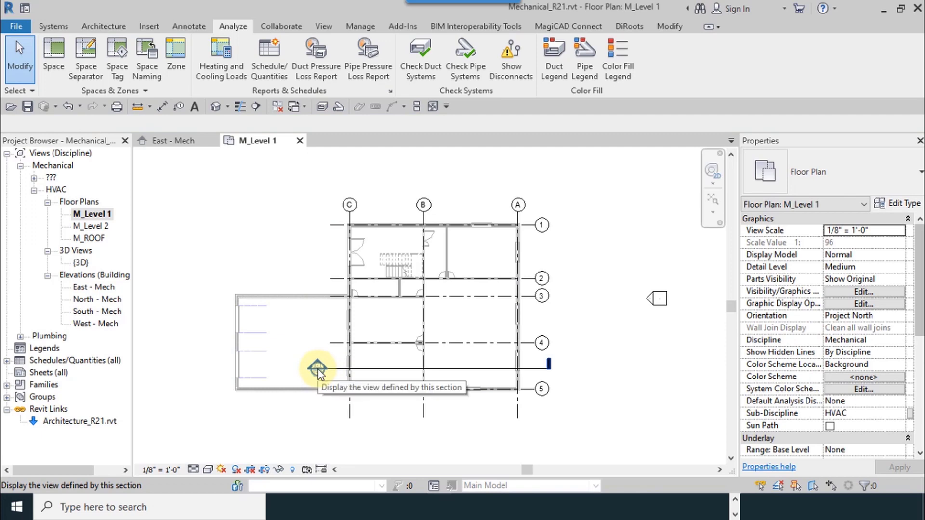
pyautogui.doubleClick(317, 371)
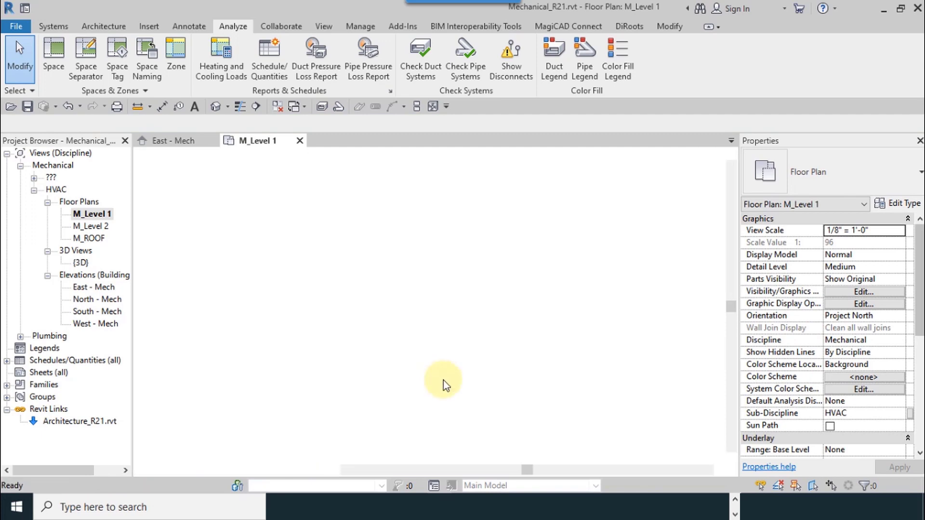
pyautogui.scroll(4, 458, 406)
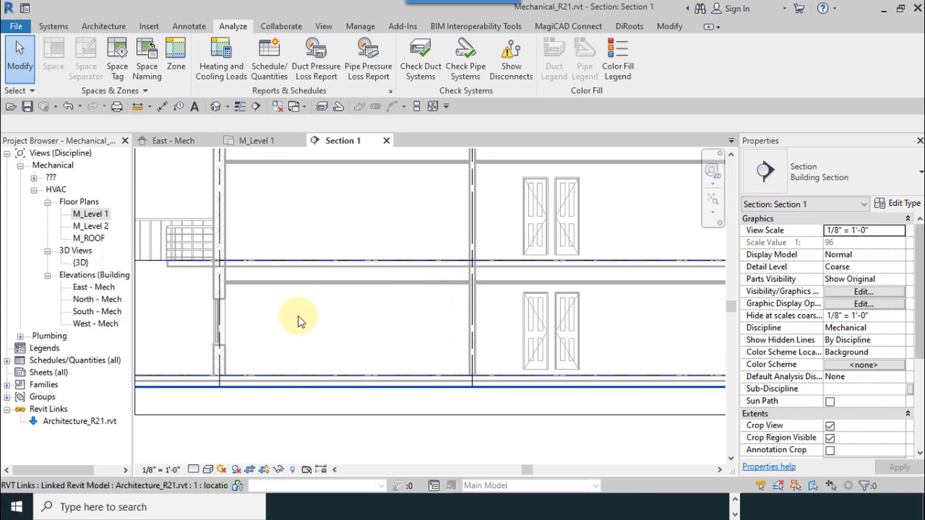
pyautogui.click(387, 140)
# Step: Split the section line midway between grids C and B, and move its eastern segment north to between grids 3 and 4
pyautogui.scroll(3, 386, 333)
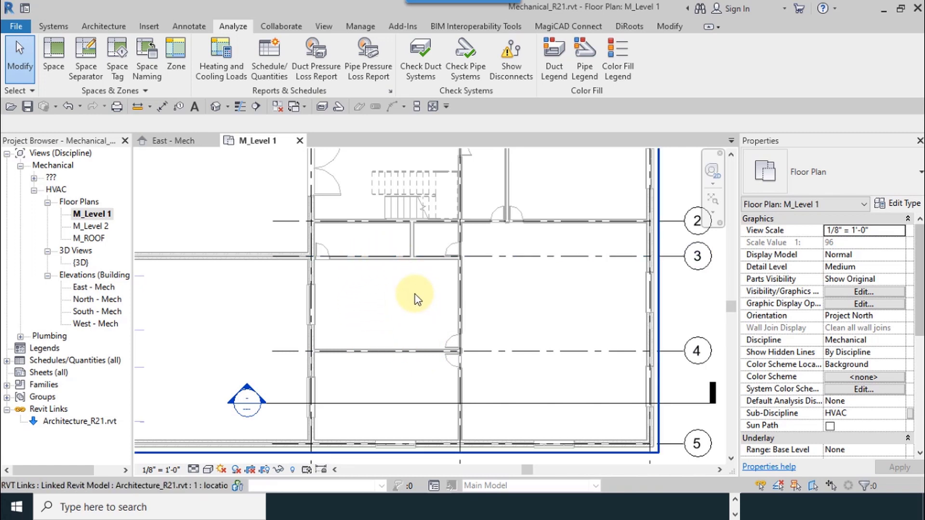
pyautogui.scroll(-2, 418, 300)
pyautogui.scroll(1, 421, 417)
pyautogui.moveTo(422, 417); pyautogui.dragTo(419, 438, button='middle')
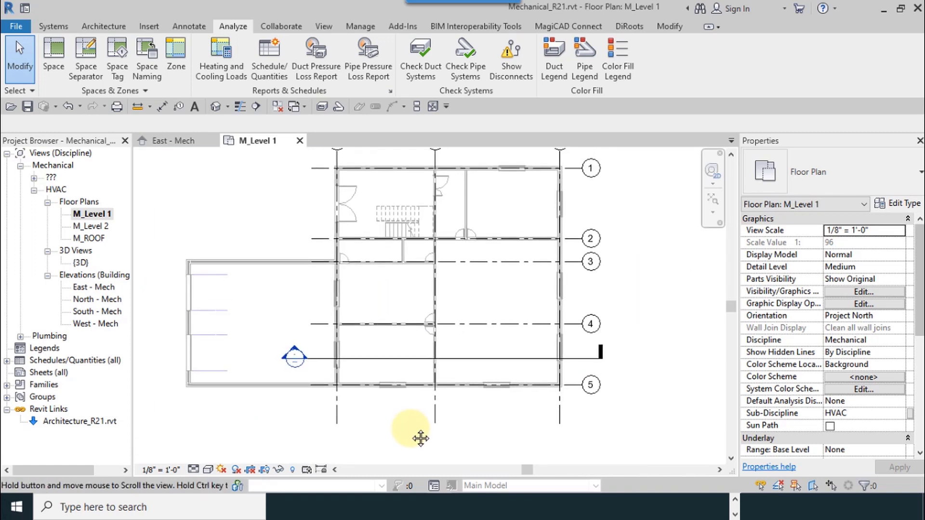
pyautogui.moveTo(380, 296); pyautogui.dragTo(388, 298, button='middle')
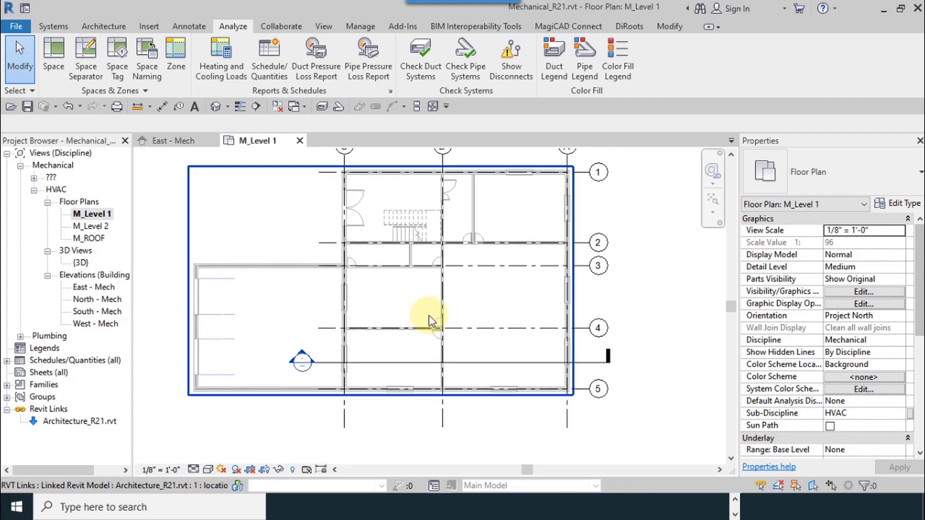
pyautogui.scroll(1, 430, 317)
pyautogui.moveTo(502, 317); pyautogui.dragTo(511, 349, button='middle')
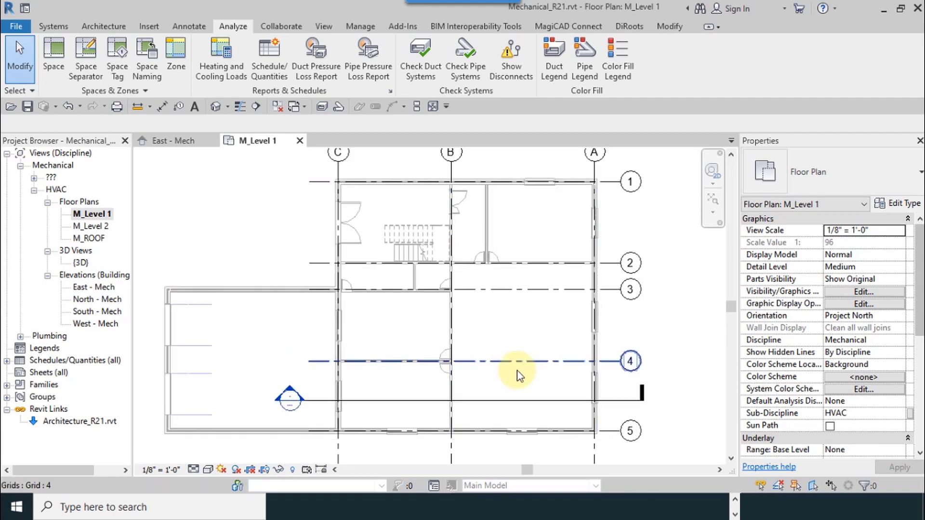
pyautogui.click(520, 400)
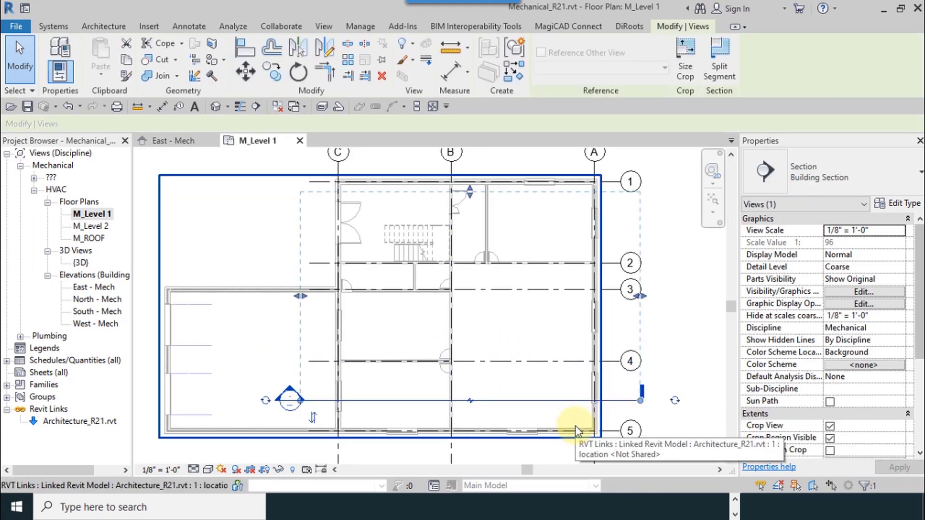
pyautogui.click(715, 76)
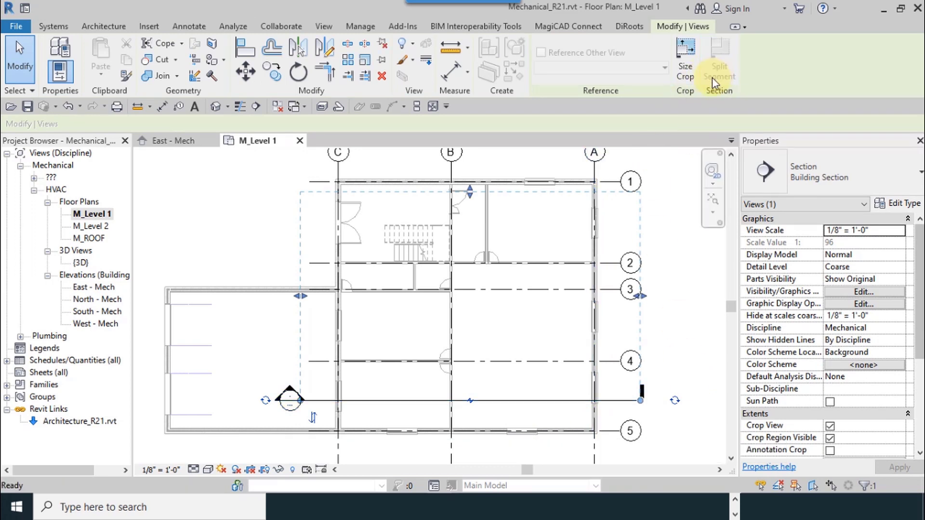
pyautogui.click(386, 400)
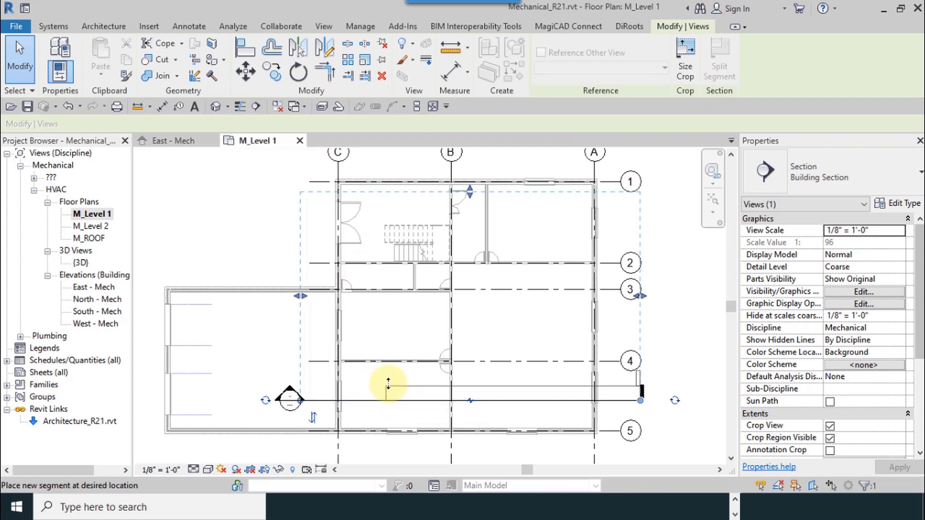
pyautogui.click(401, 336)
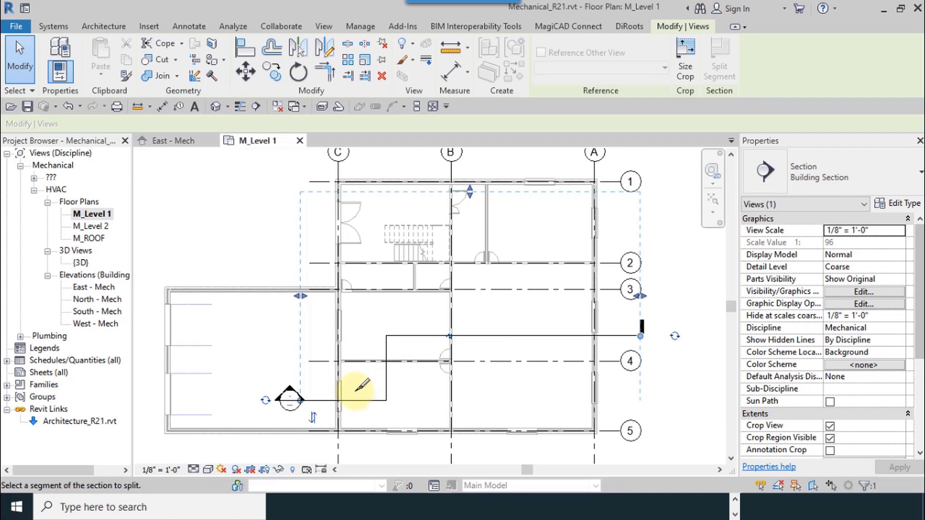
# Step: Split the section line twice more, stepping its eastern segments to between grids 2 and 3 and between grids 1 and 2
pyautogui.click(410, 336)
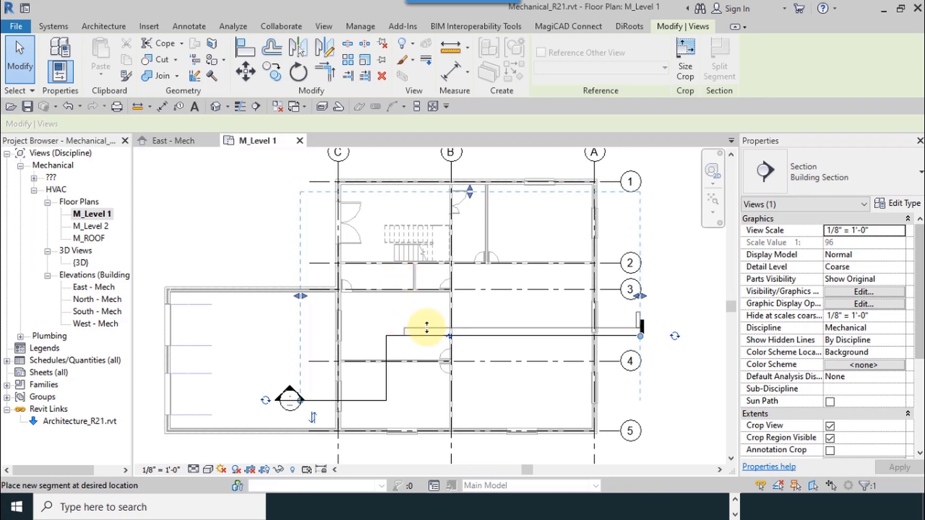
pyautogui.click(424, 275)
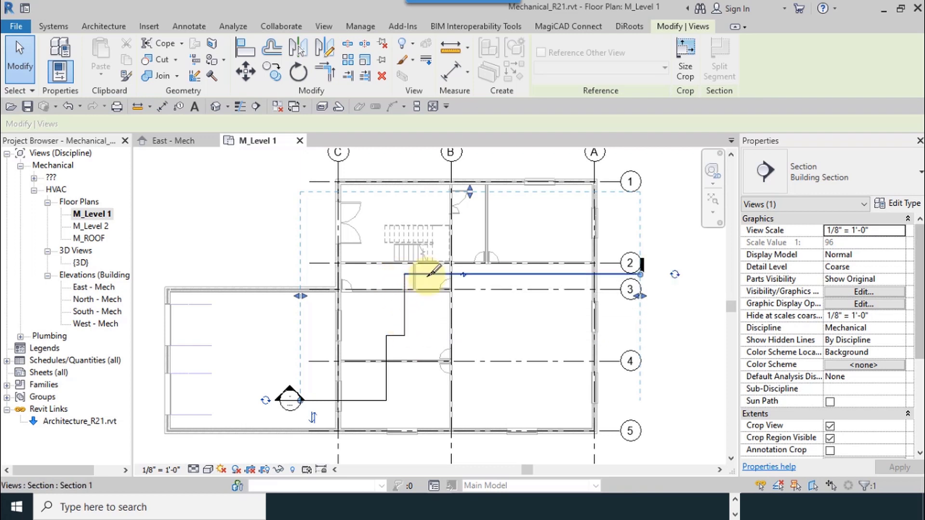
pyautogui.click(464, 275)
pyautogui.click(522, 220)
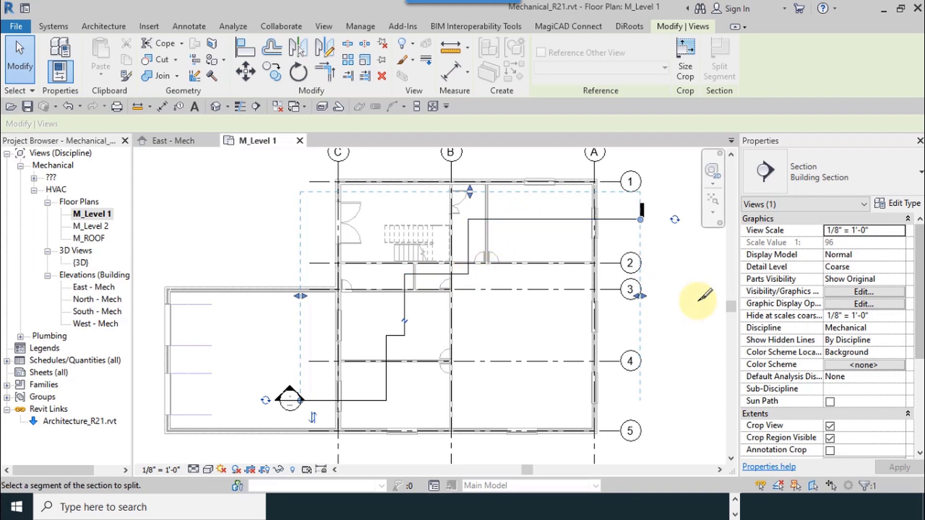
pyautogui.moveTo(605, 262); pyautogui.dragTo(641, 237, button='middle')
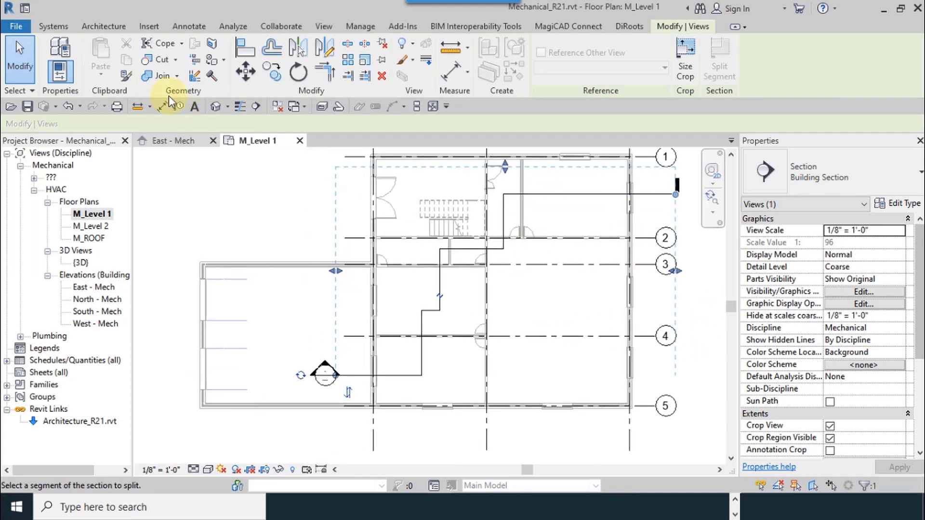
pyautogui.click(18, 65)
# Step: Split the section segment between grids 2 and 3 just west of grid B, and offset its eastern part north through the stair
pyautogui.scroll(4, 321, 424)
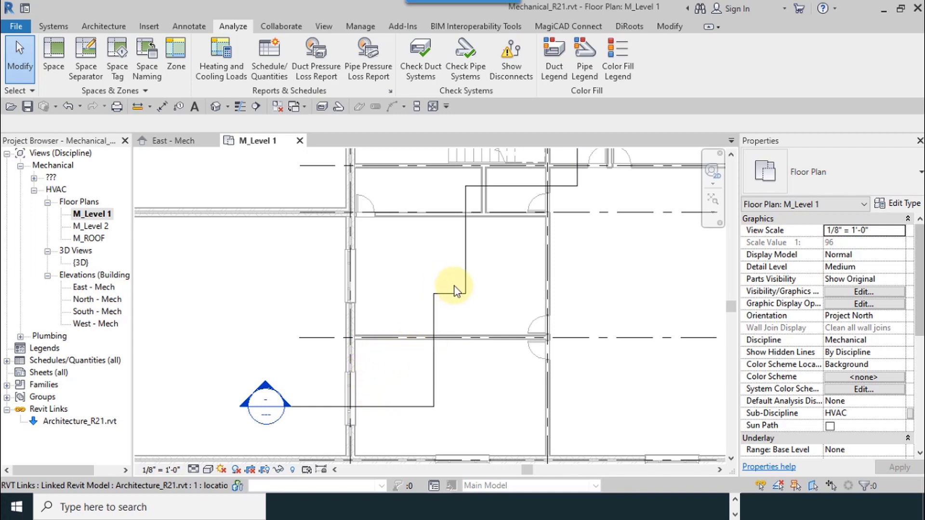
pyautogui.moveTo(415, 227); pyautogui.dragTo(379, 310, button='middle')
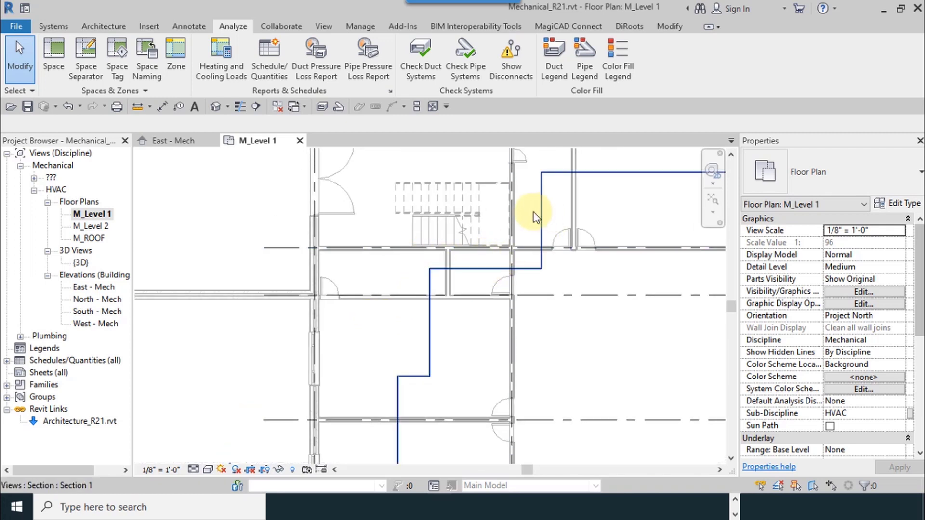
pyautogui.moveTo(506, 244); pyautogui.dragTo(517, 304, button='middle')
pyautogui.scroll(-3, 519, 168)
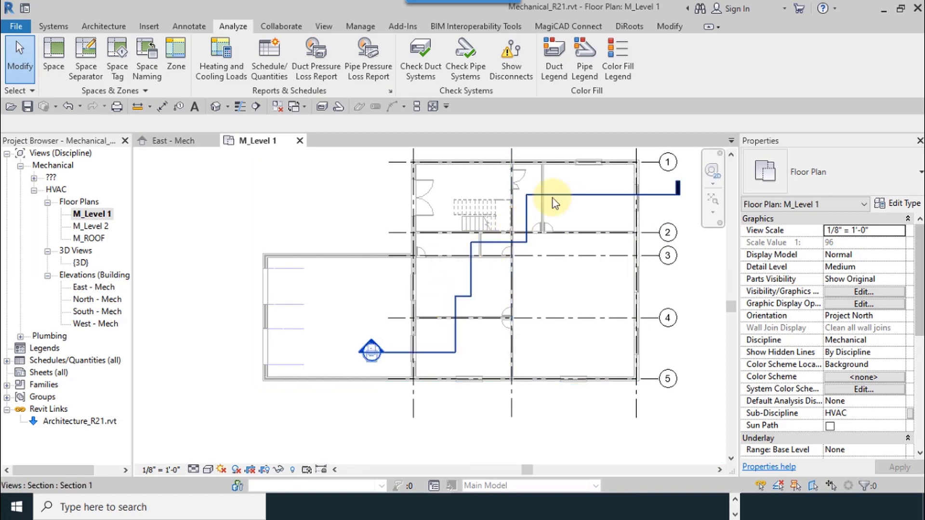
pyautogui.scroll(3, 530, 207)
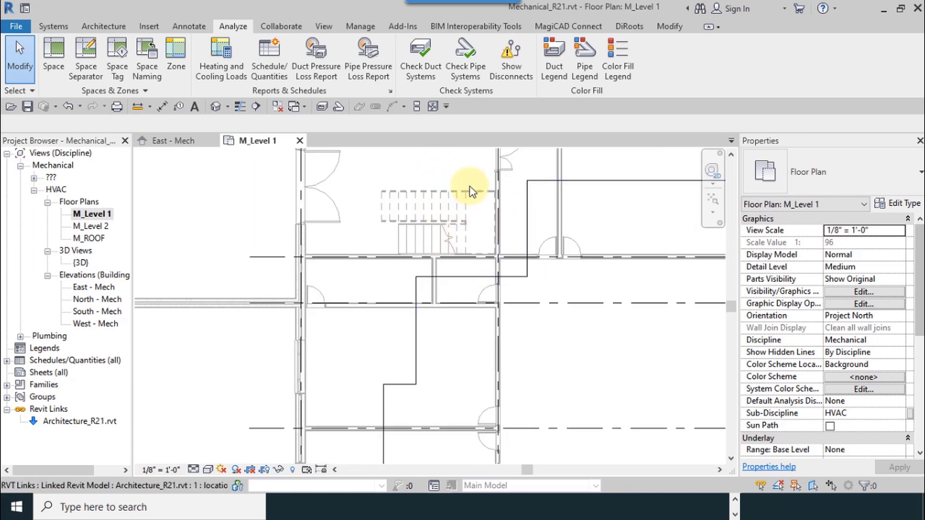
pyautogui.click(475, 276)
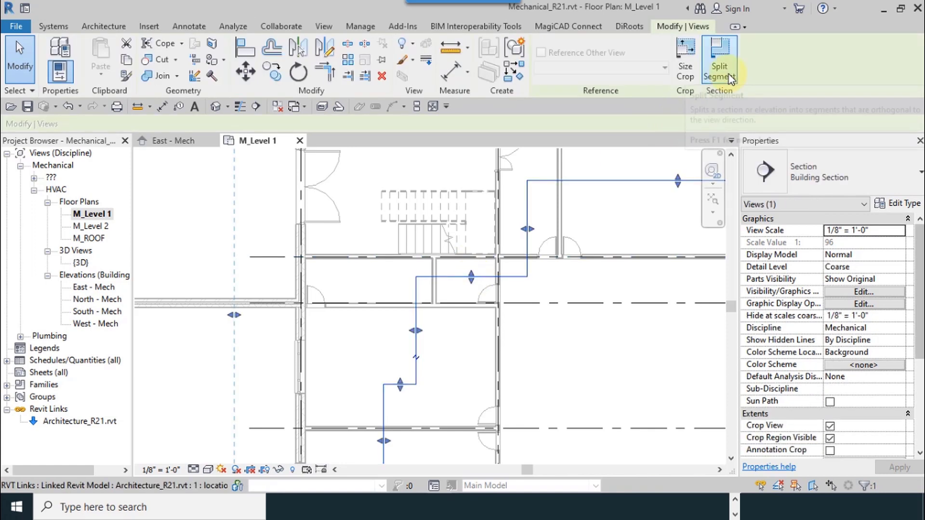
pyautogui.click(730, 76)
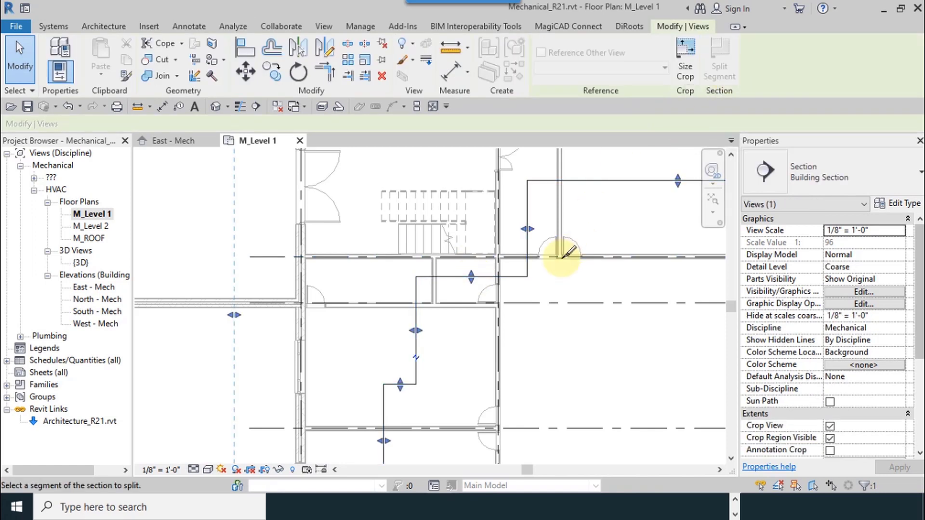
pyautogui.click(472, 276)
pyautogui.click(475, 227)
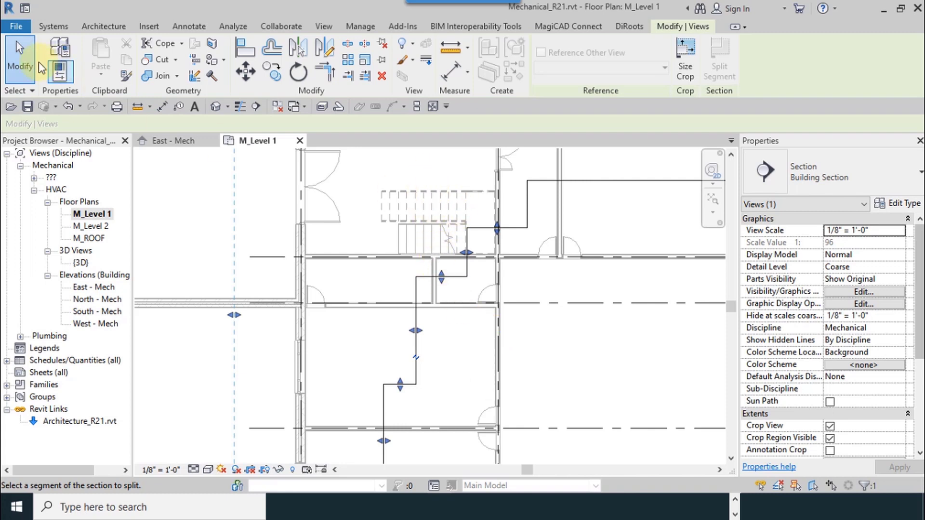
pyautogui.click(19, 73)
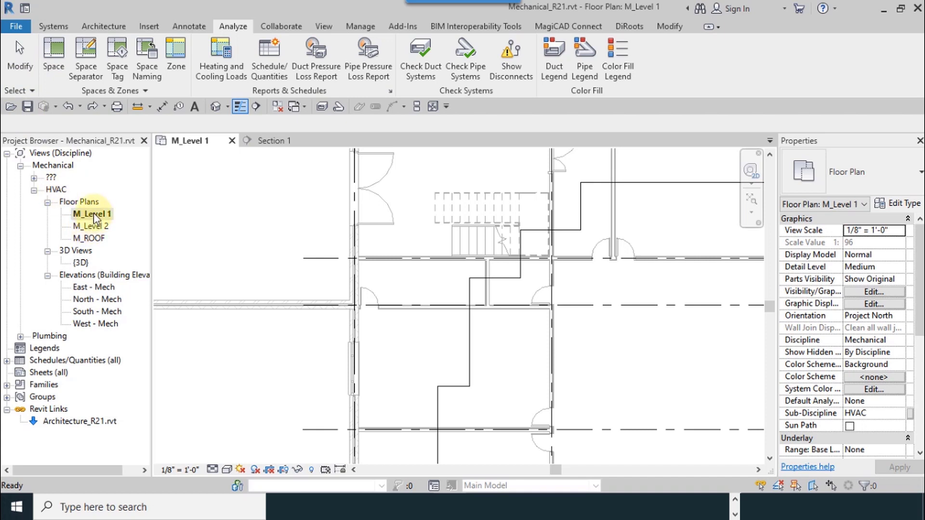
# Step: Duplicate the M_Level 1 and M_Level 2 floor plan views without detailing
pyautogui.rightClick(94, 216)
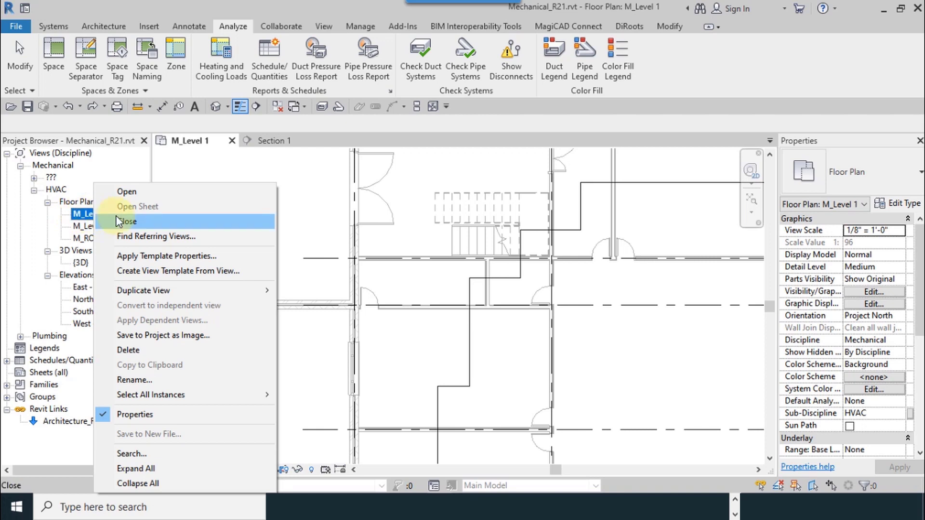
pyautogui.moveTo(245, 290)
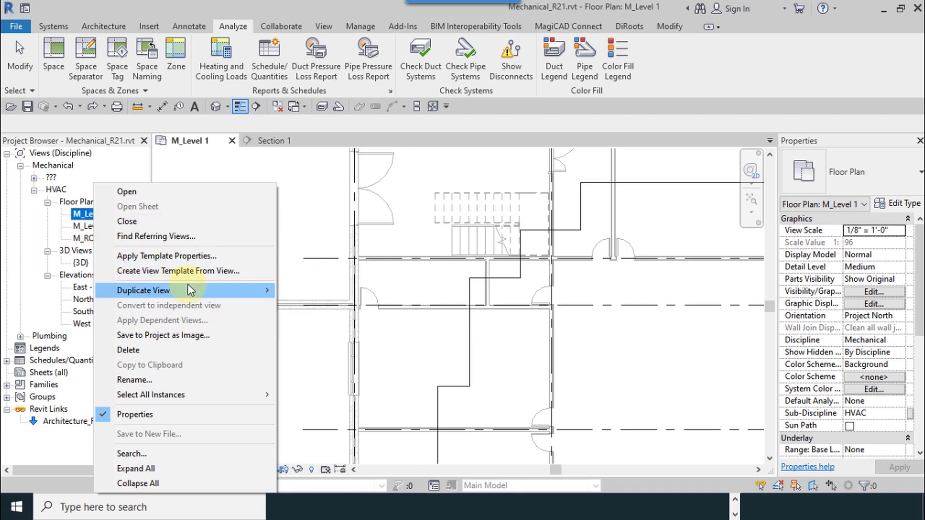
pyautogui.click(307, 292)
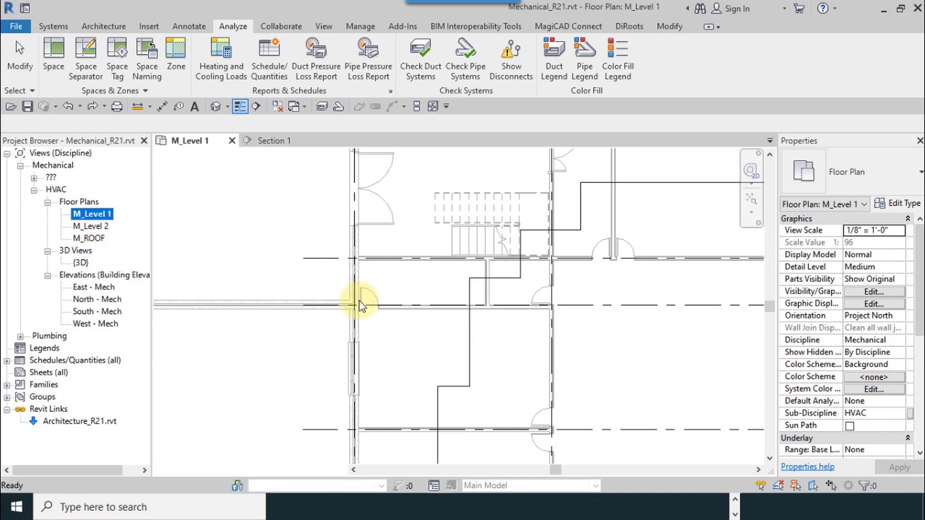
pyautogui.rightClick(99, 241)
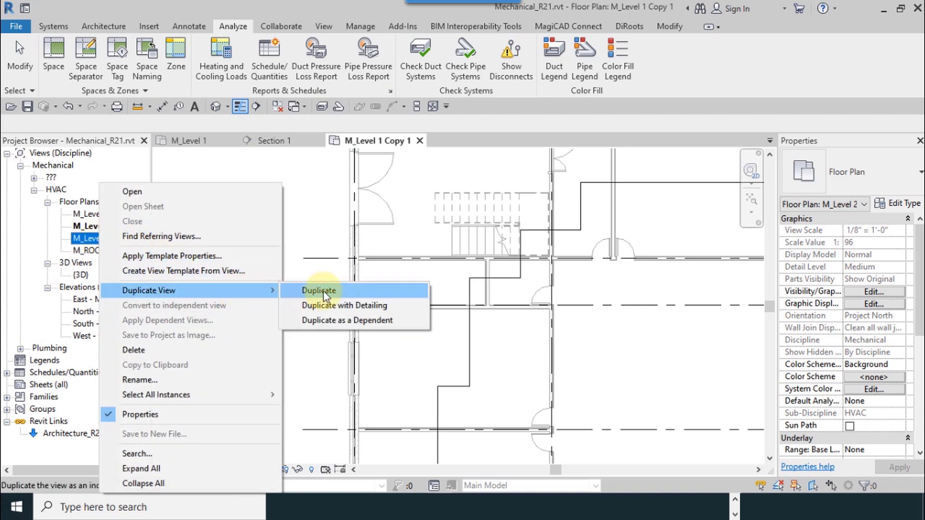
pyautogui.click(398, 290)
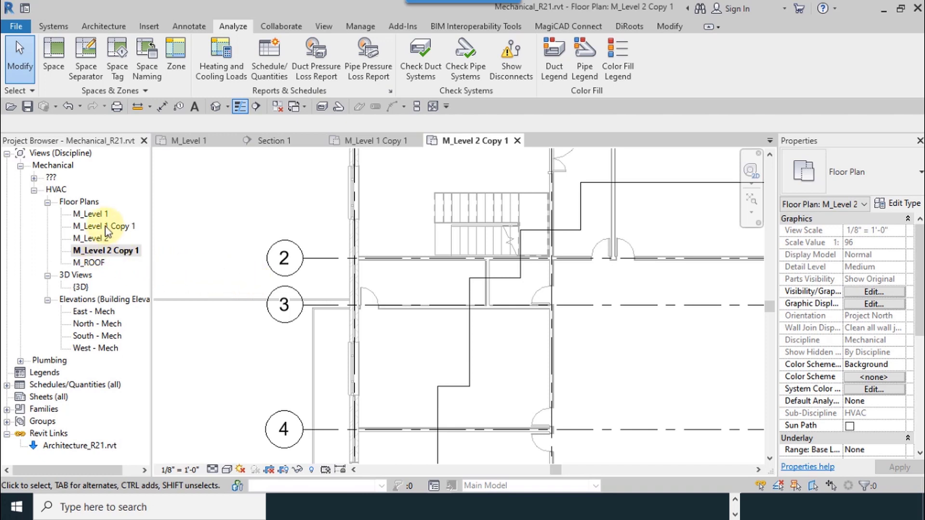
# Step: Set the Sub-Discipline of the M_Level 1 Copy 1 floor plan to SPACE
pyautogui.click(92, 226)
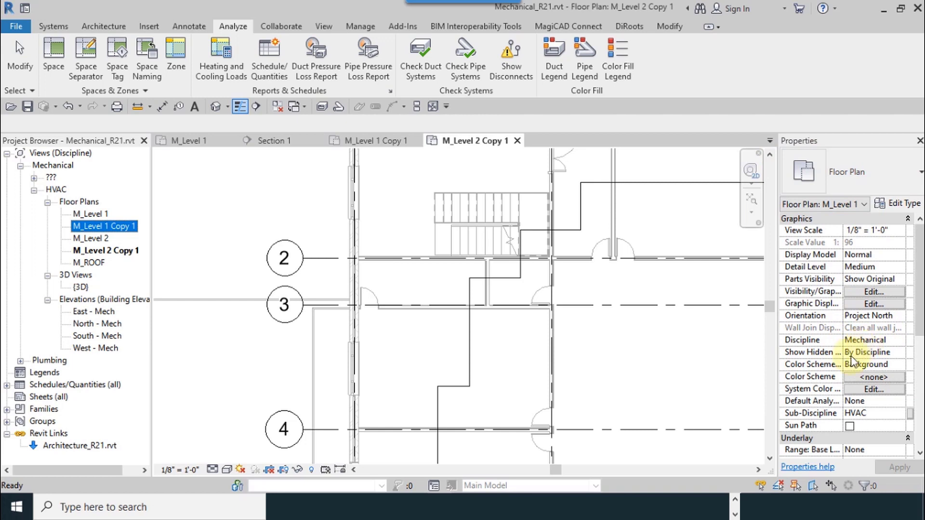
pyautogui.click(828, 415)
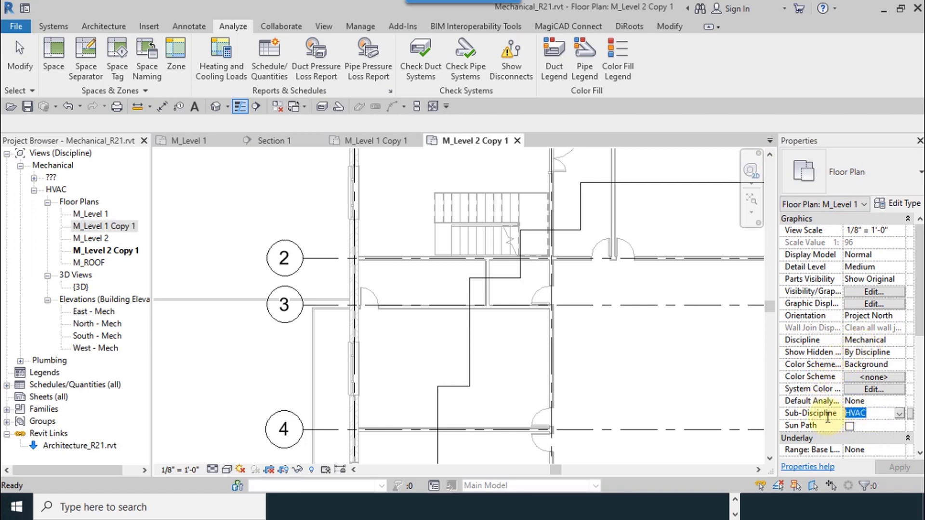
pyautogui.write('SPACE')
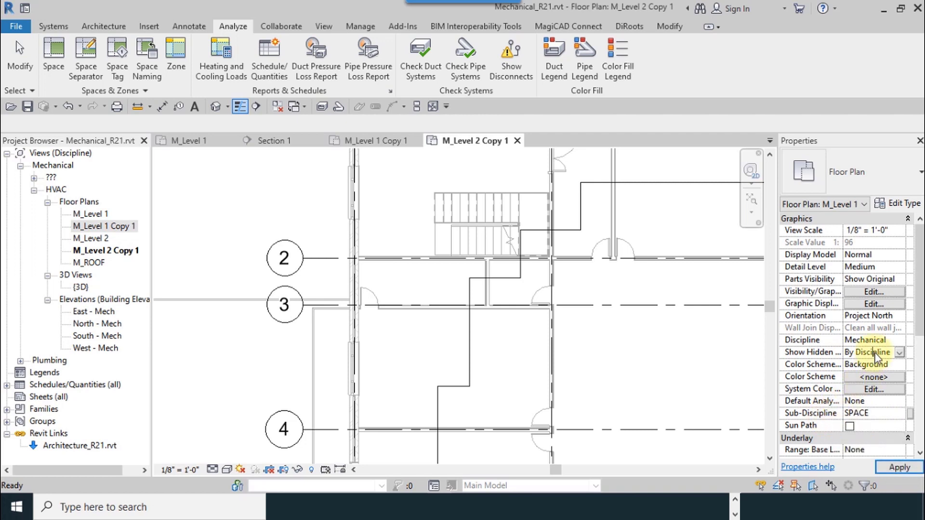
pyautogui.click(891, 469)
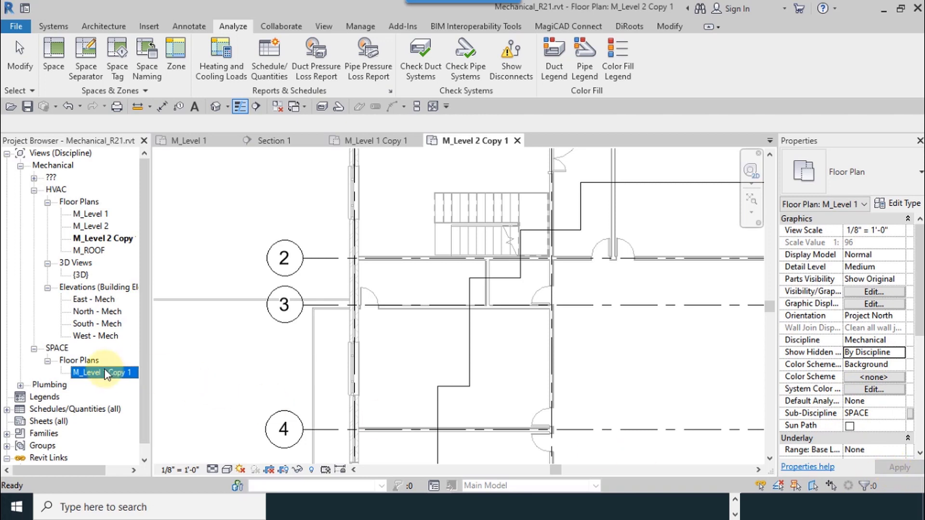
# Step: Remove the view template from the M_Level 2 Copy 1 floor plan by assigning <None>
pyautogui.click(101, 240)
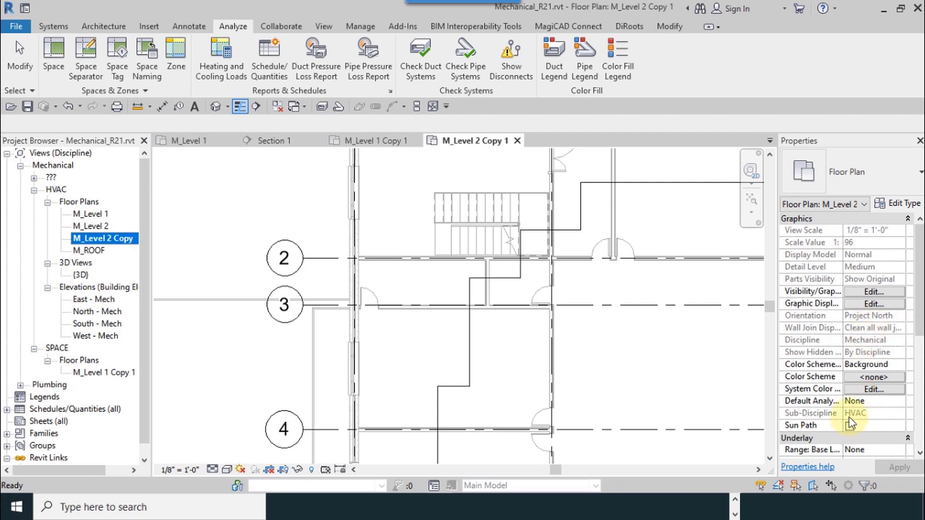
pyautogui.click(877, 415)
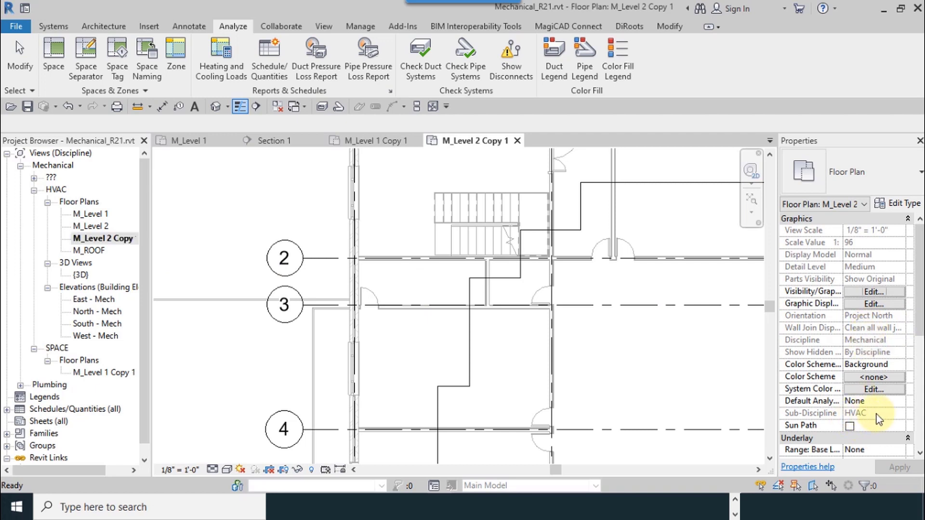
pyautogui.click(171, 472)
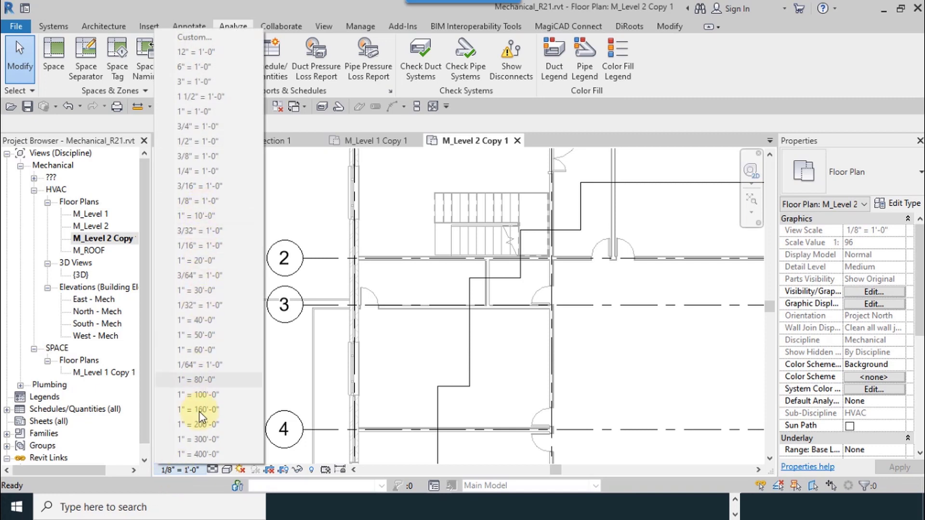
pyautogui.click(211, 468)
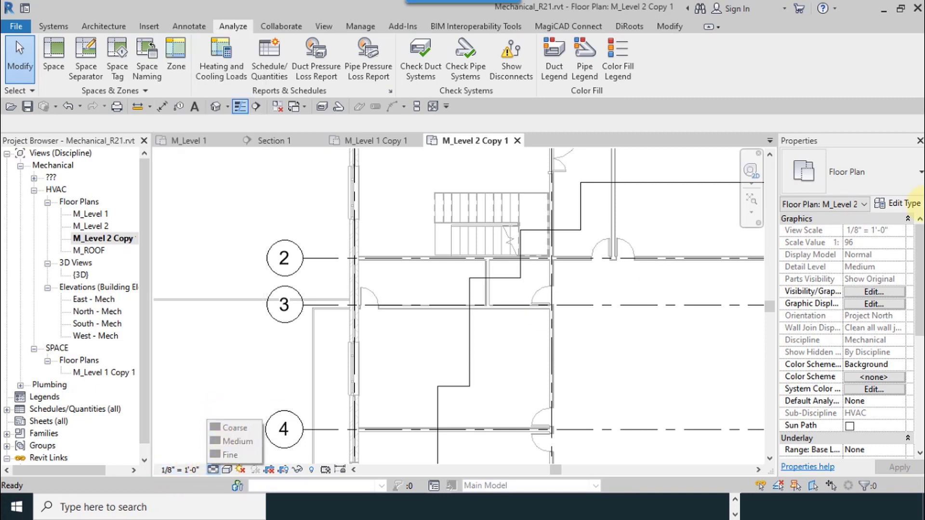
pyautogui.click(872, 130)
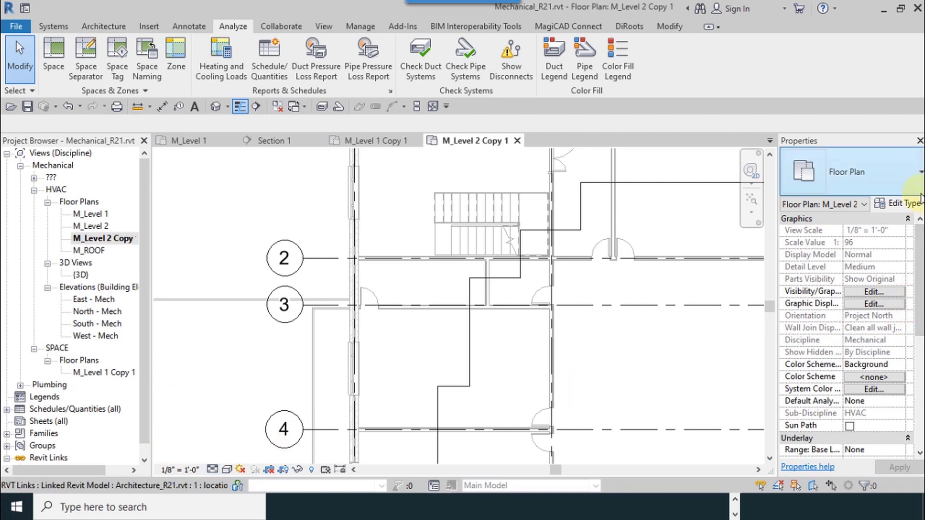
pyautogui.moveTo(920, 261); pyautogui.dragTo(921, 361)
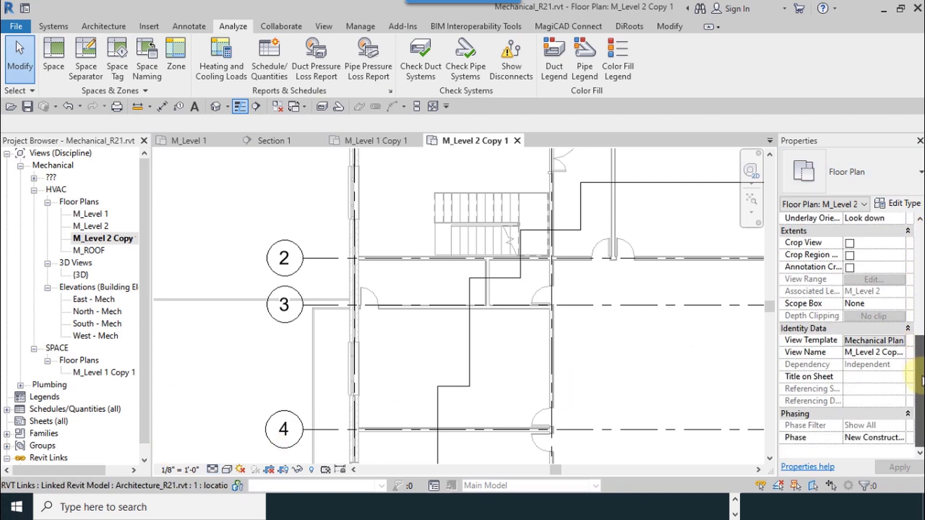
pyautogui.click(877, 341)
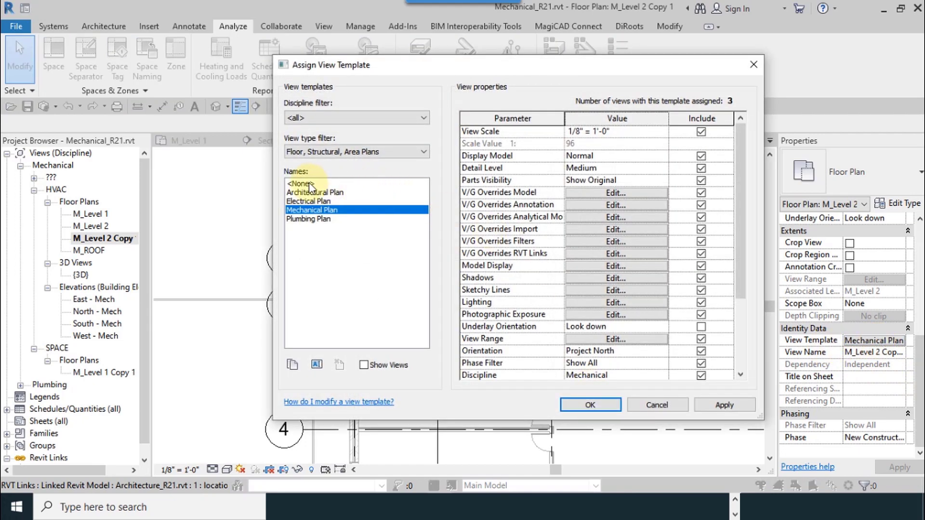
pyautogui.click(302, 184)
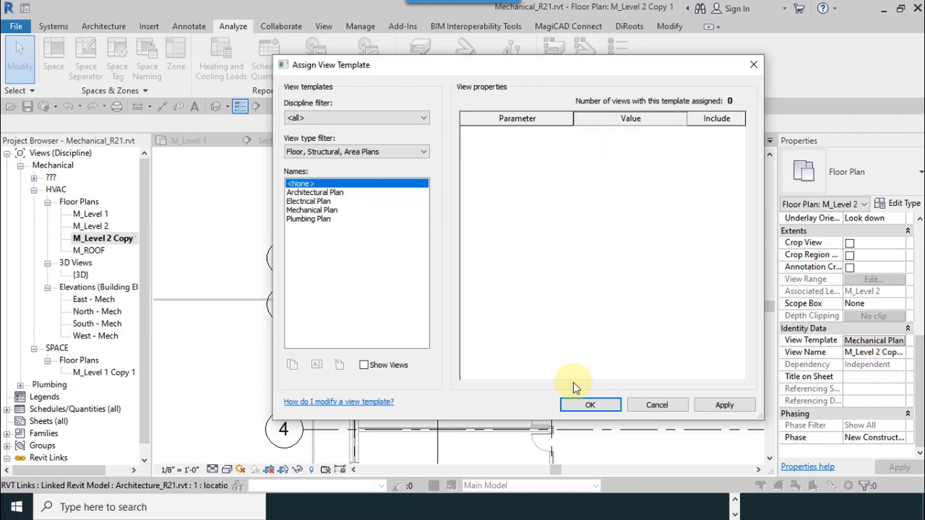
pyautogui.click(590, 405)
# Step: Set the Sub-Discipline of the M_Level 2 Copy 1 floor plan to SPACE
pyautogui.click(116, 239)
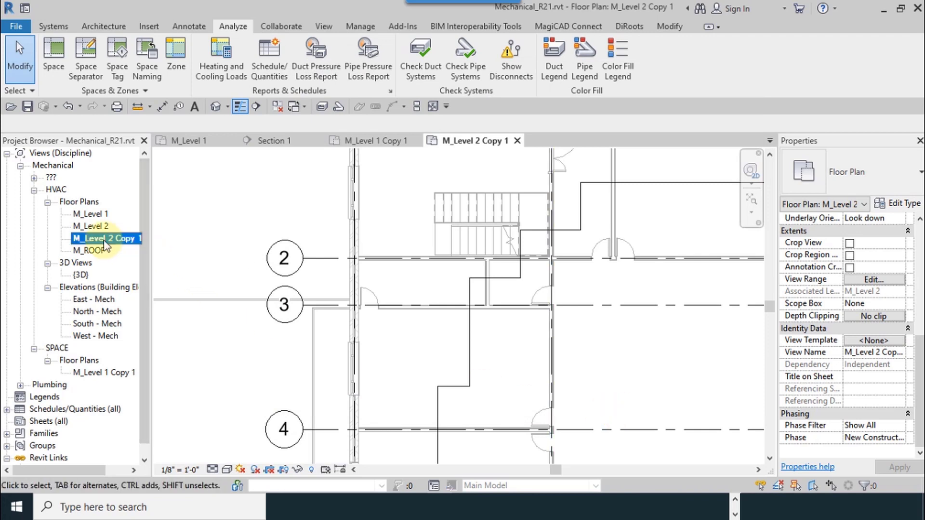
pyautogui.scroll(5, 894, 344)
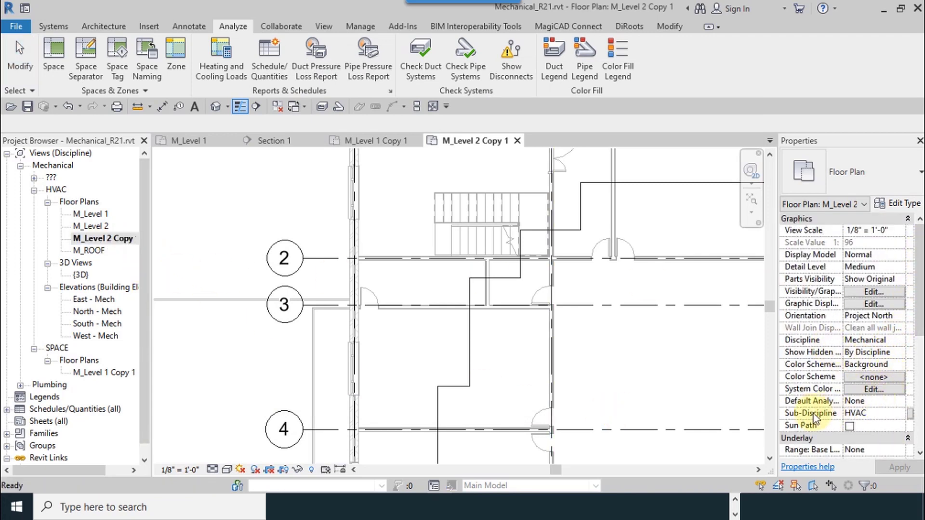
pyautogui.click(898, 417)
pyautogui.click(899, 414)
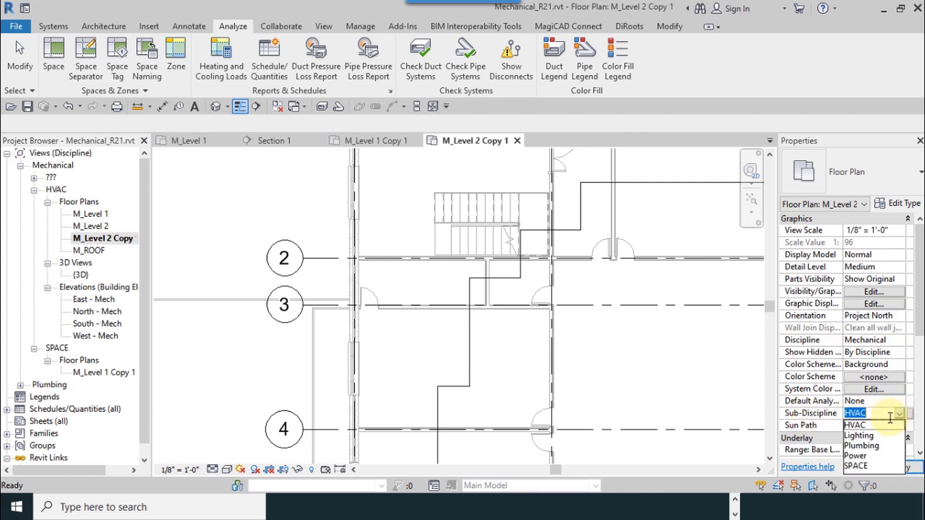
pyautogui.click(868, 468)
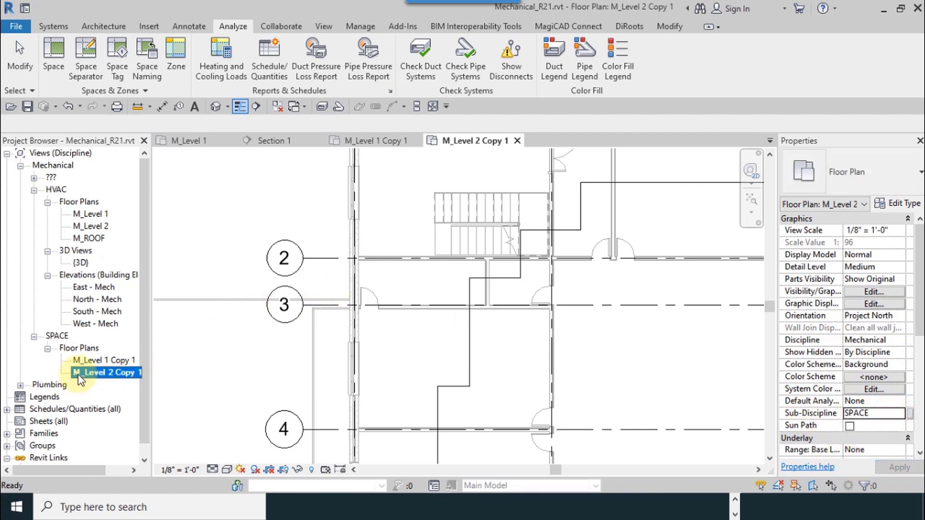
# Step: Rename the M_Level 1 Copy 1 floor plan as Space Level 1
pyautogui.rightClick(90, 361)
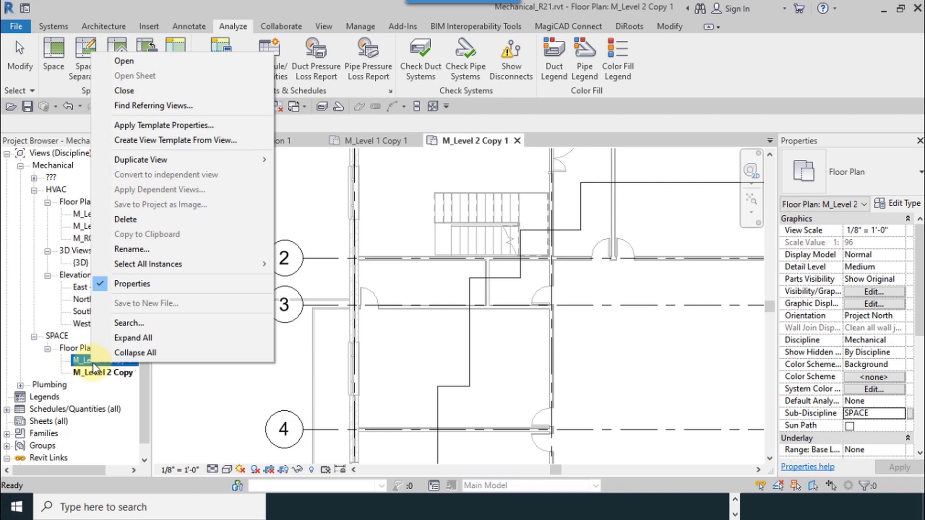
pyautogui.click(131, 249)
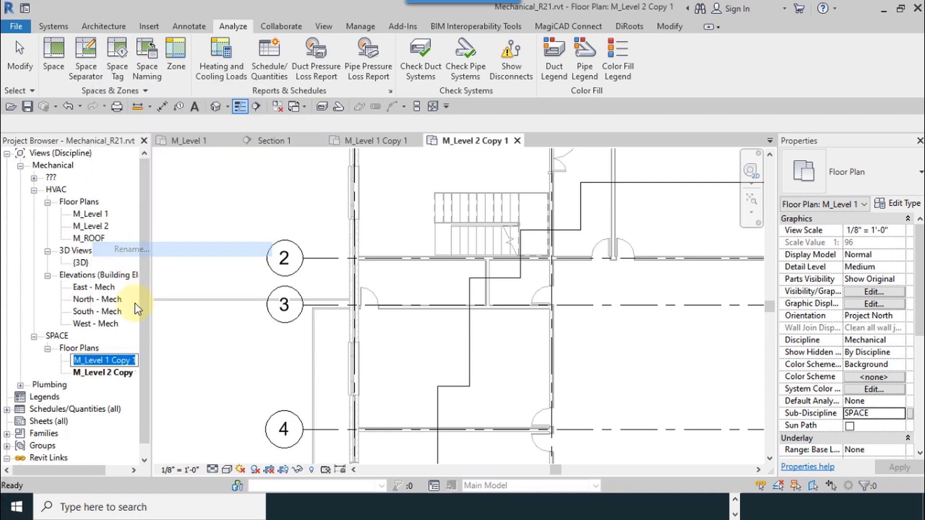
pyautogui.click(115, 362)
pyautogui.moveTo(112, 362); pyautogui.dragTo(139, 365)
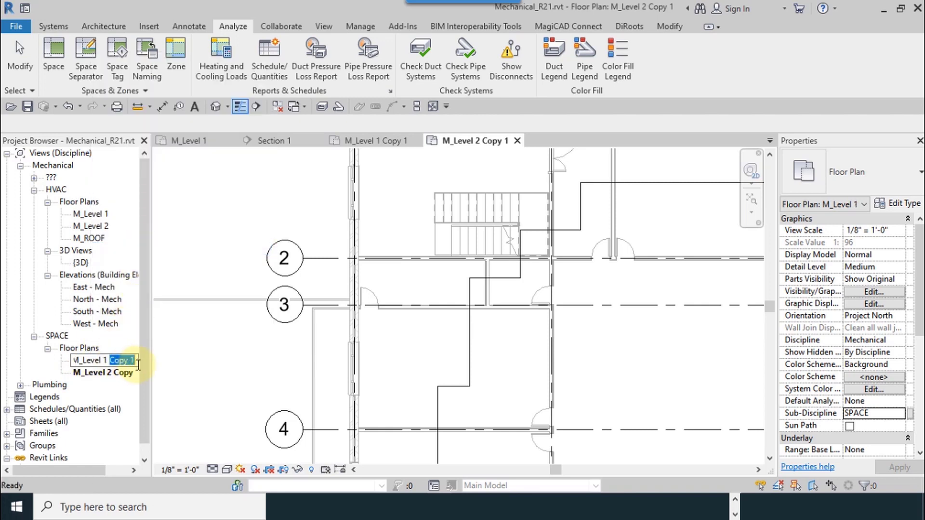
pyautogui.press('BackSpace')
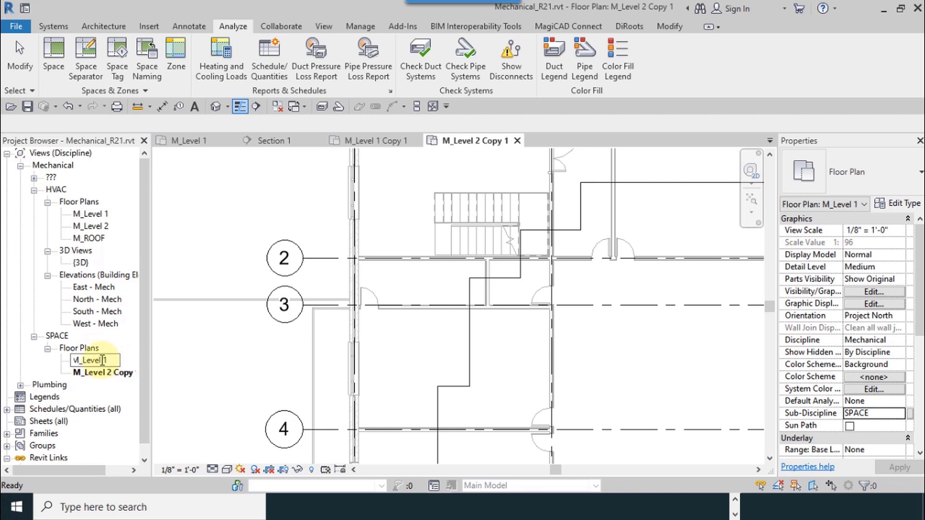
pyautogui.moveTo(100, 360); pyautogui.dragTo(84, 360)
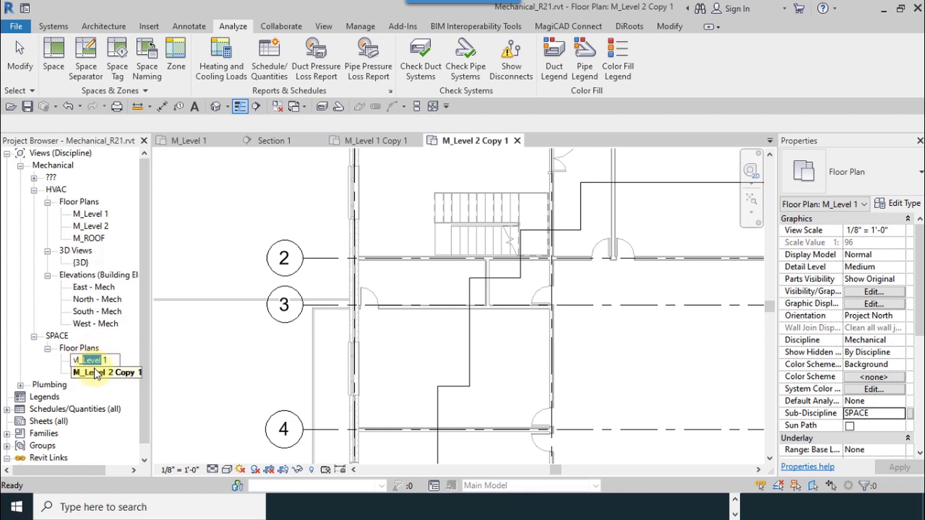
pyautogui.press('BackSpace')
pyautogui.press('BackSpace')
pyautogui.press('BackSpace')
pyautogui.write('Space l')
pyautogui.press('BackSpace')
pyautogui.write('L')
pyautogui.write('evel')
pyautogui.moveTo(124, 360); pyautogui.dragTo(74, 362)
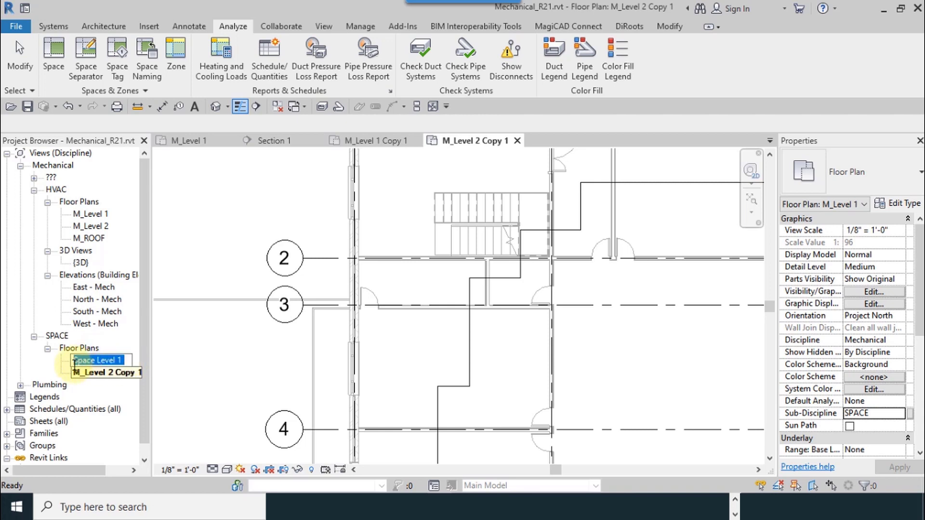
pyautogui.press('Return')
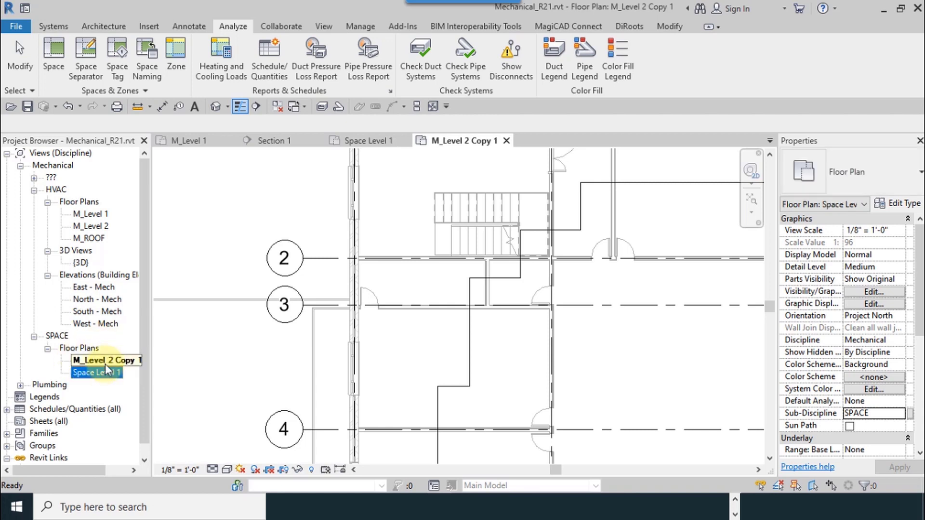
# Step: Rename the M_Level 2 Copy 1 floor plan as Space Level 2
pyautogui.click(103, 360)
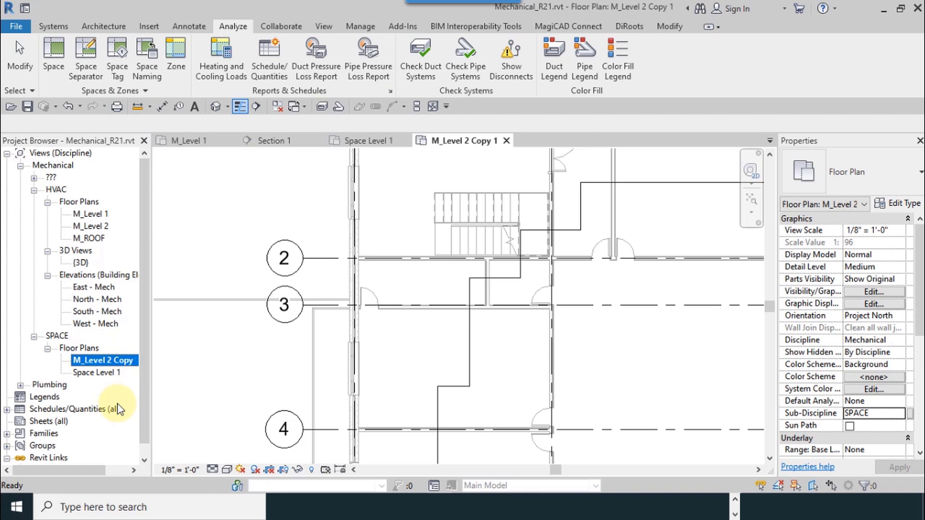
pyautogui.press('F2')
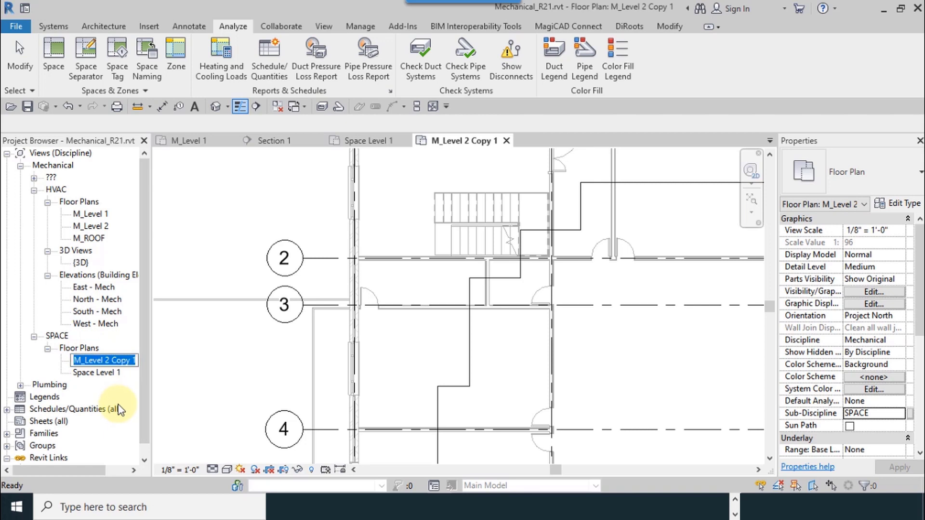
pyautogui.write('Space Level 1')
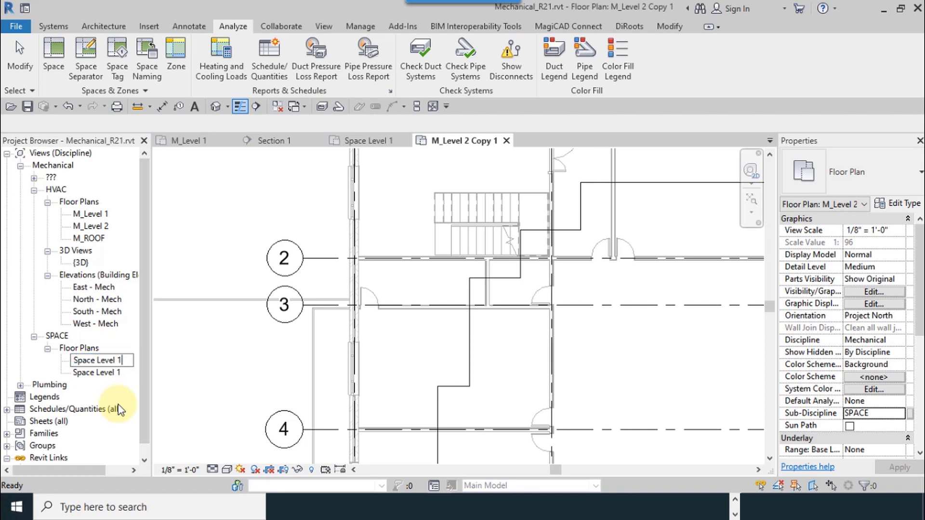
pyautogui.press('BackSpace')
pyautogui.write('2')
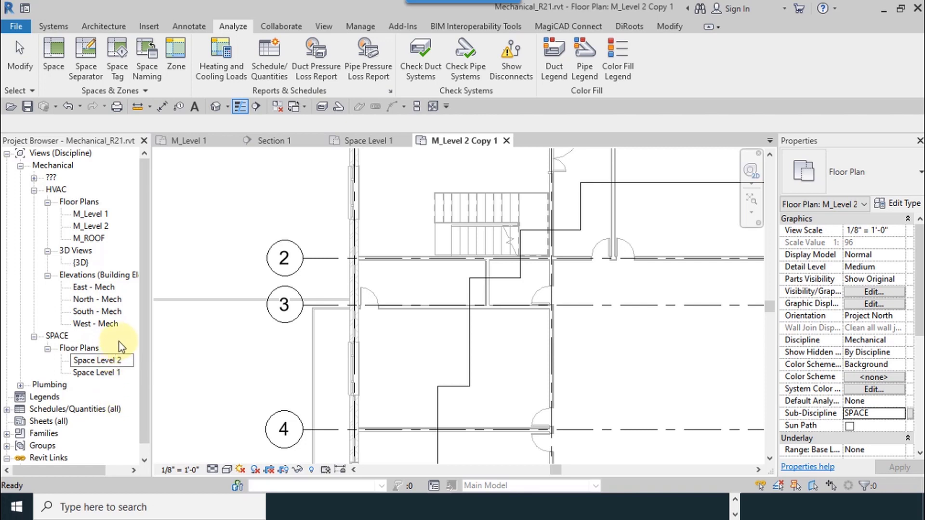
pyautogui.press('Return')
# Step: View the HVAC M_Level 1 floor plan, and open the Space Level 1 floor plan under the SPACE sub-discipline
pyautogui.click(118, 362)
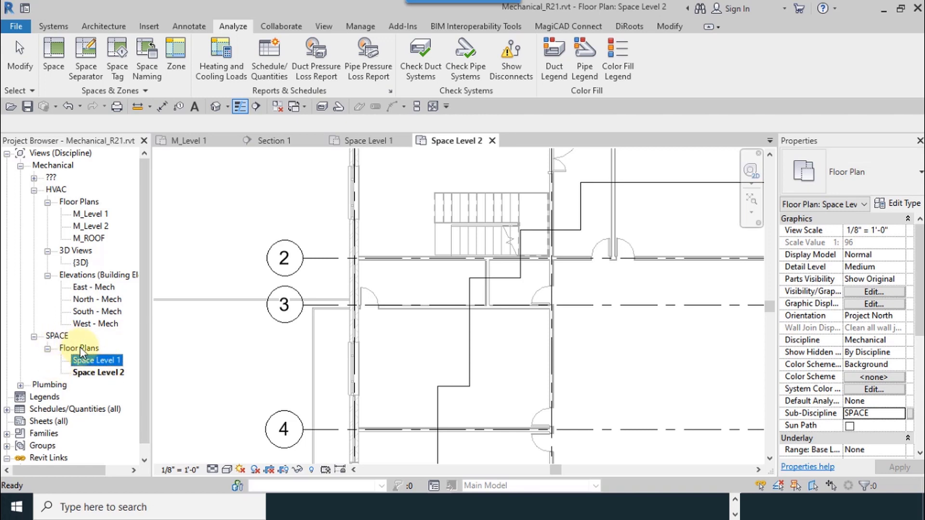
pyautogui.click(88, 211)
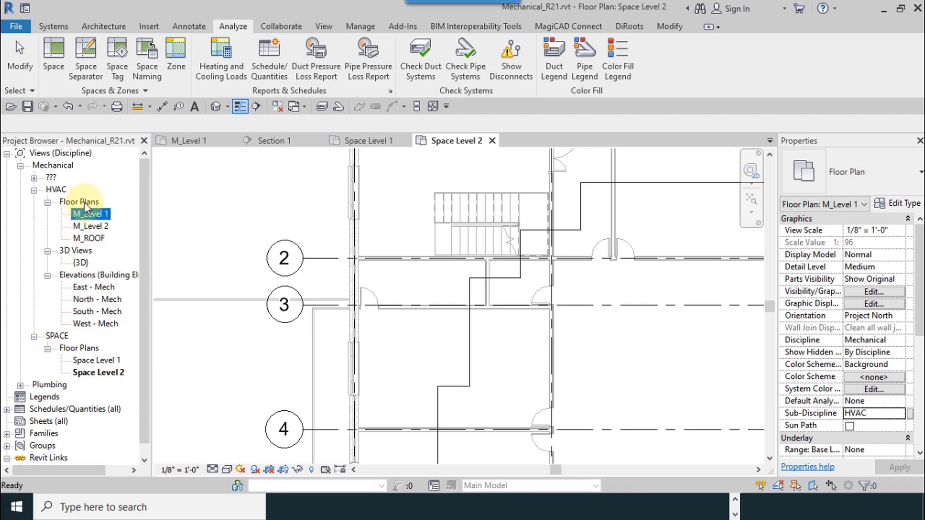
pyautogui.doubleClick(92, 213)
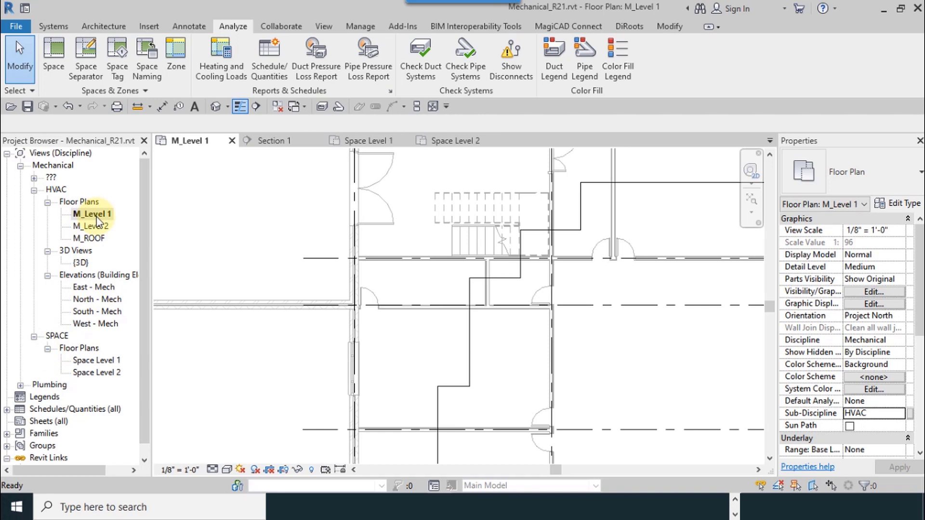
pyautogui.doubleClick(113, 359)
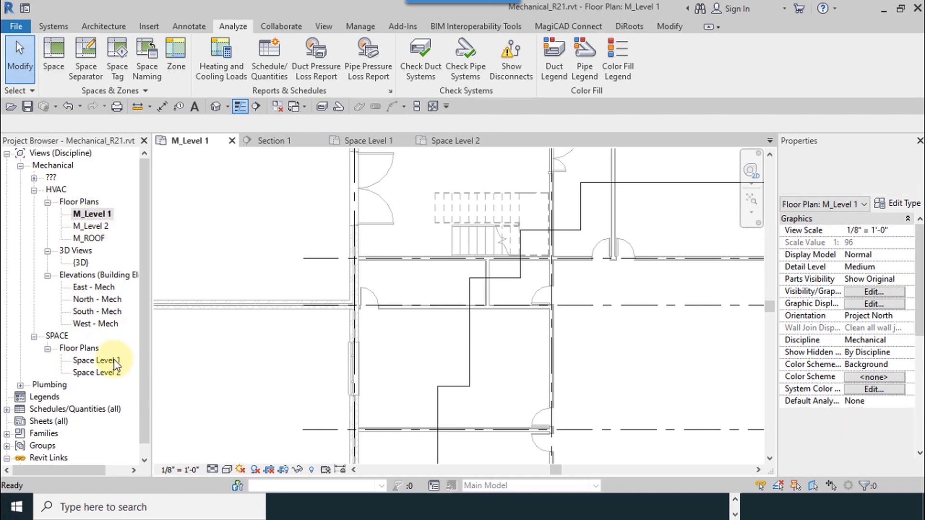
pyautogui.moveTo(290, 328); pyautogui.dragTo(330, 331, button='middle')
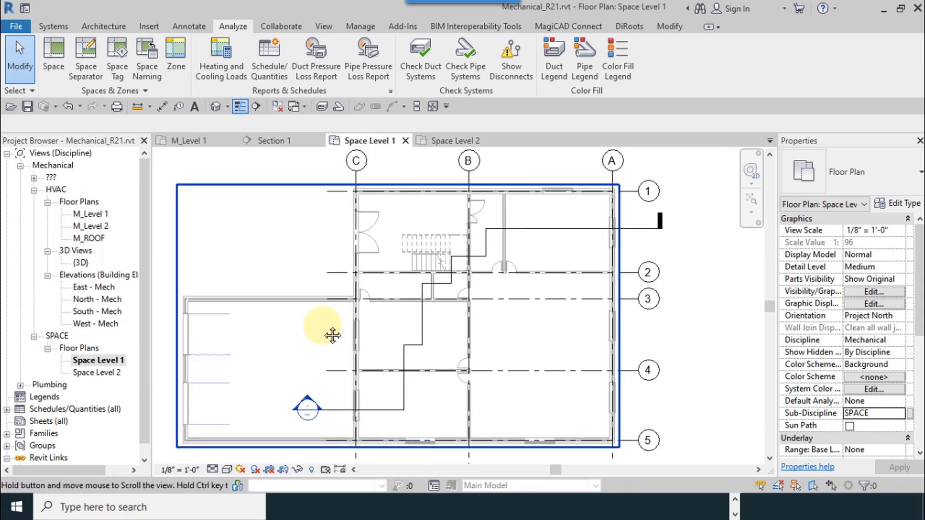